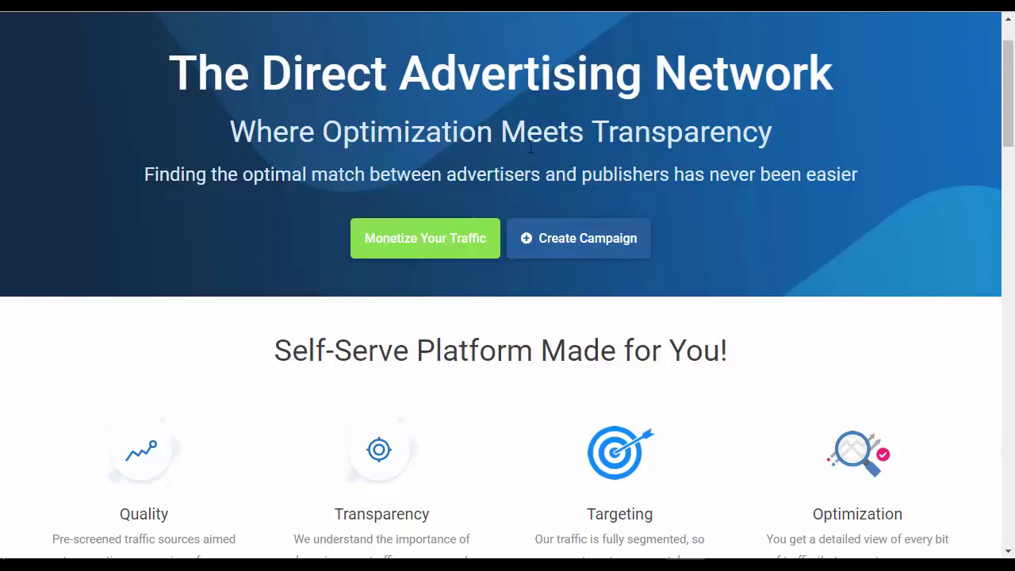
Scroll back up to the top of the Bidvertiser home page.
scroll(526, 154, "up", 1)
Log in to Bidvertiser with the Referral login type, retrying until sign-in succeeds.
left_click(834, 51)
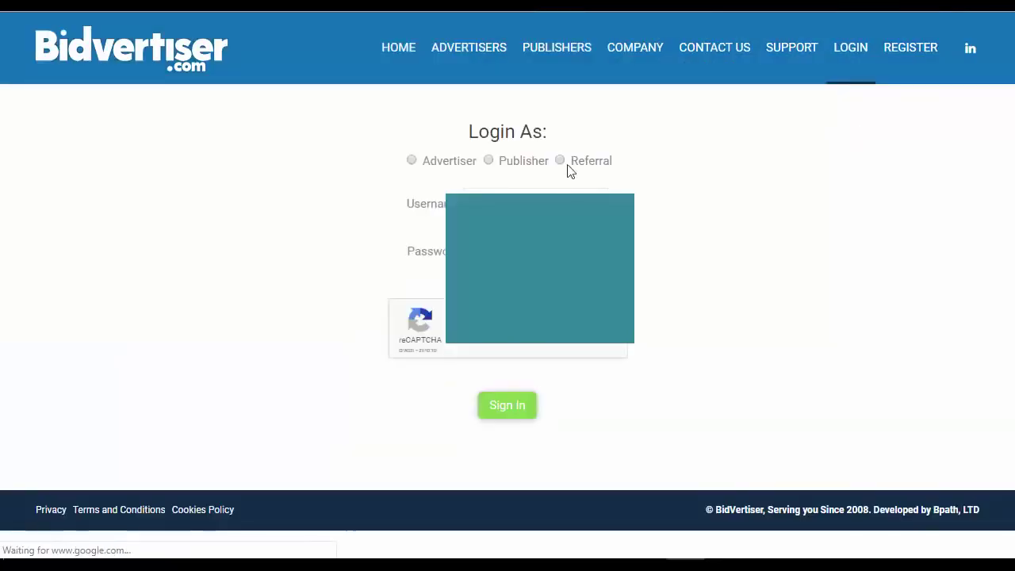
left_click(597, 168)
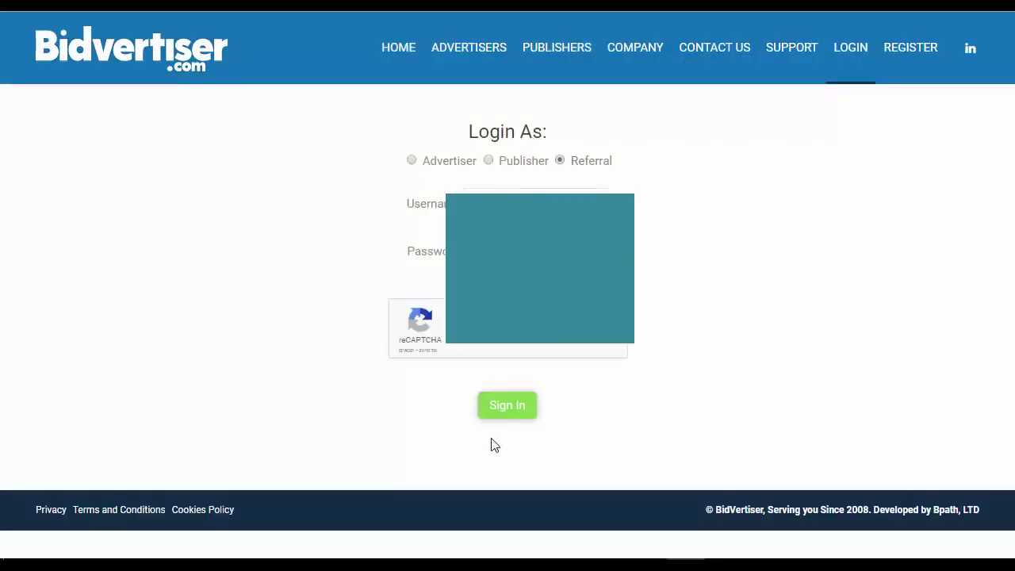
left_click(499, 410)
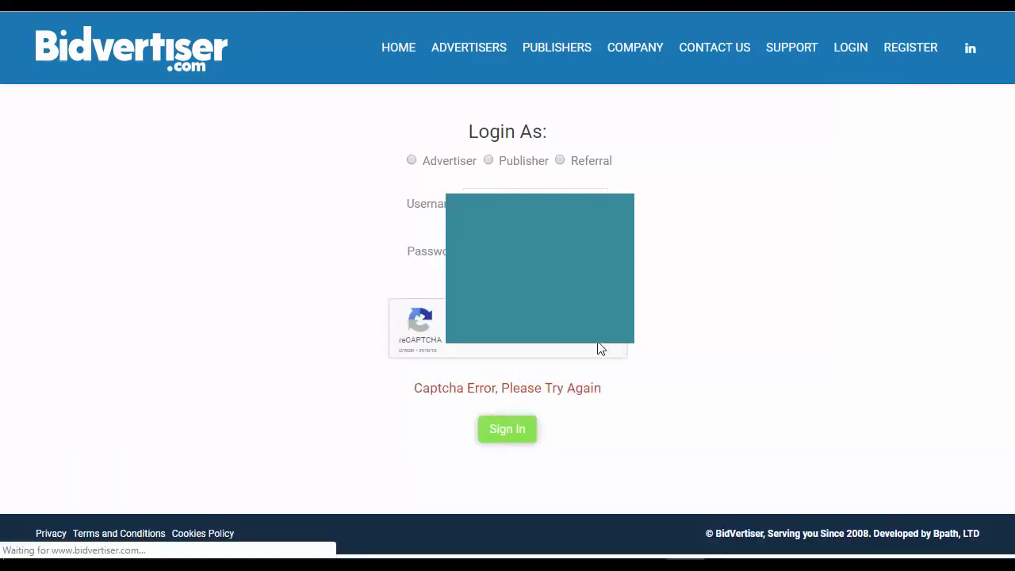
left_click(505, 435)
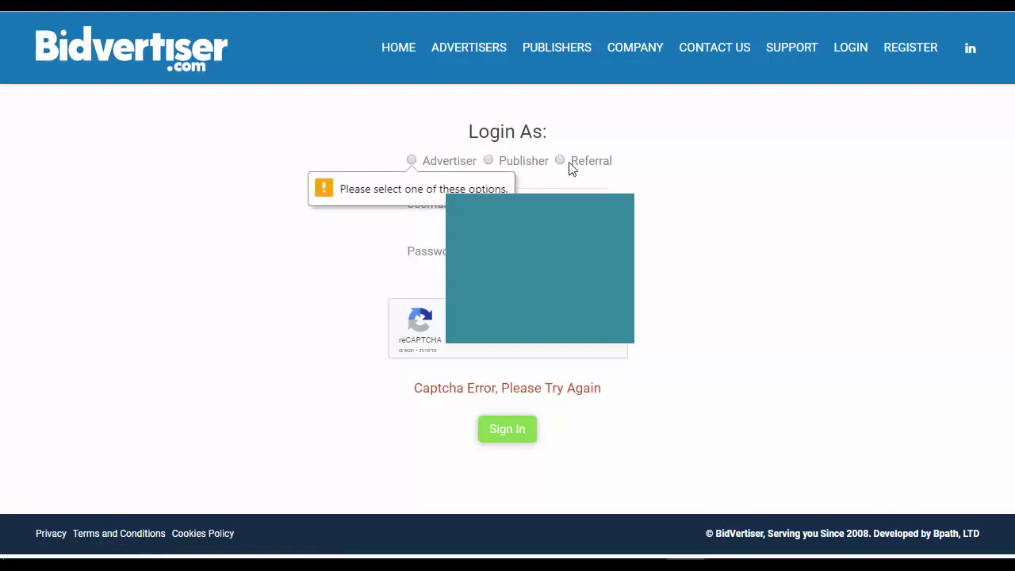
left_click(590, 161)
left_click(508, 430)
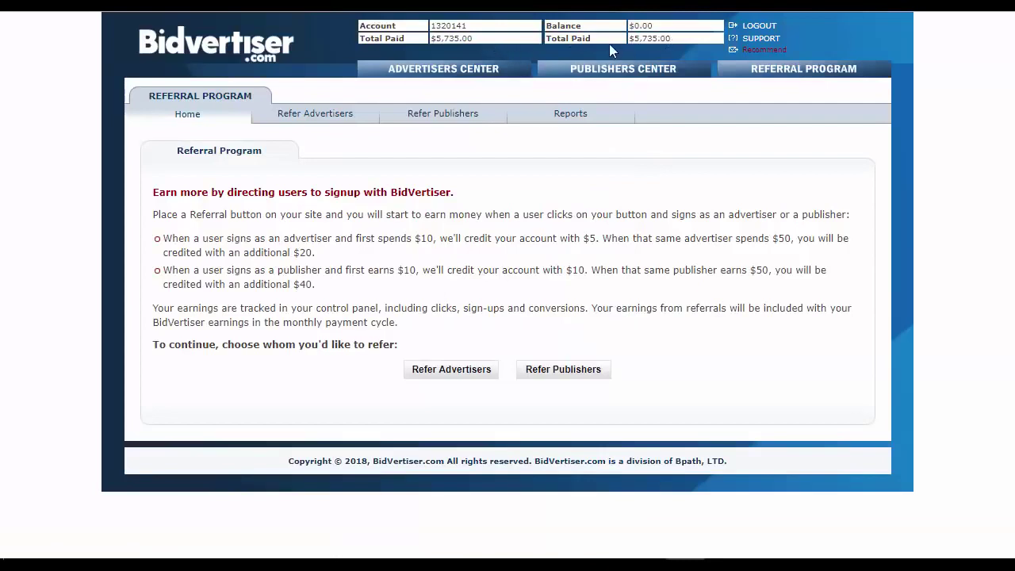
Review this month's referral earnings report, then go to the Refer Advertisers page.
left_click_drag(600, 44, 542, 44)
left_click(591, 44)
left_click(830, 75)
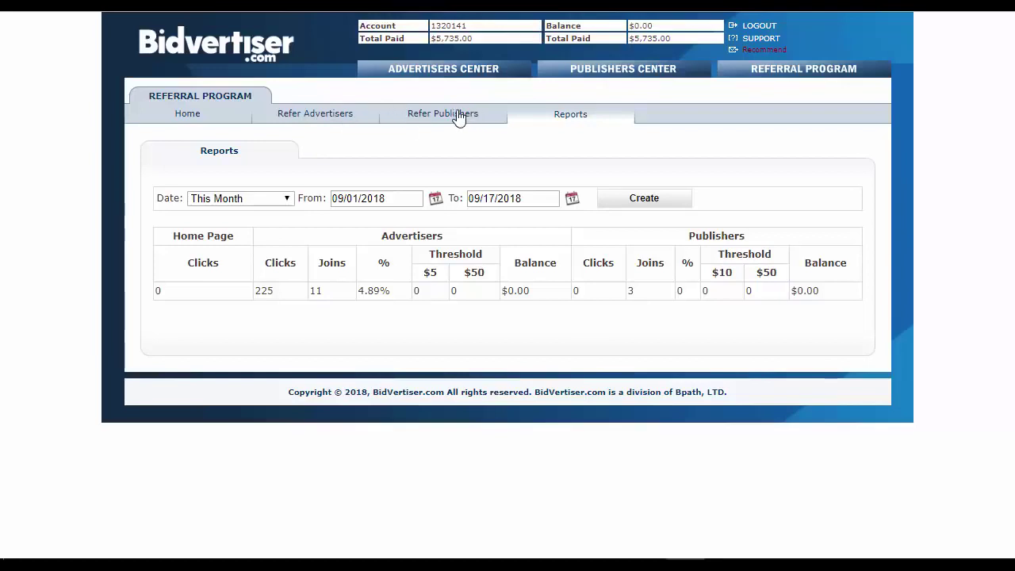
left_click(331, 118)
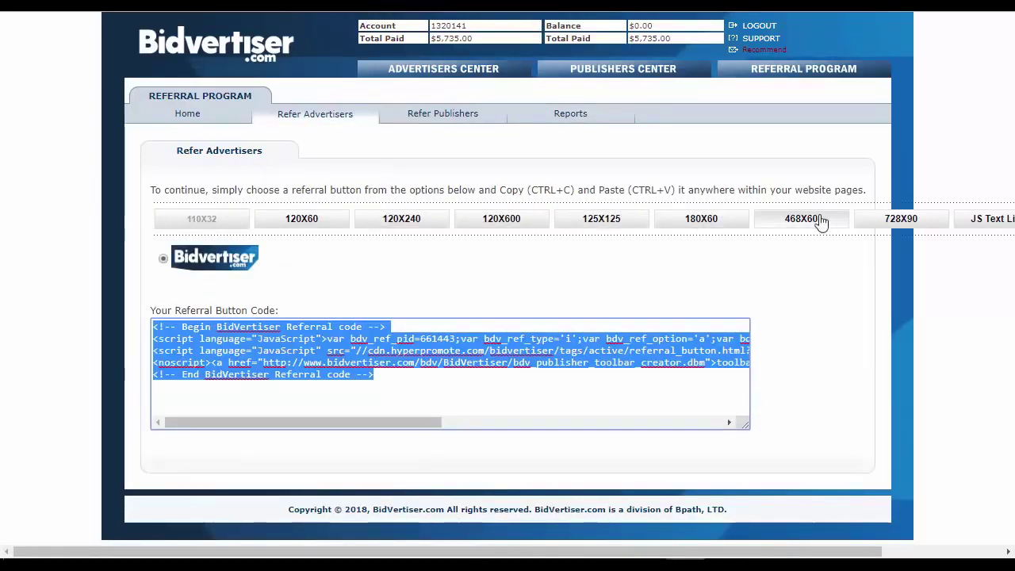
Preview the referral banners in sizes 120x60, 120x240, 120x600, 125x125, 180x60, 468x60 and 728x90.
left_click(302, 224)
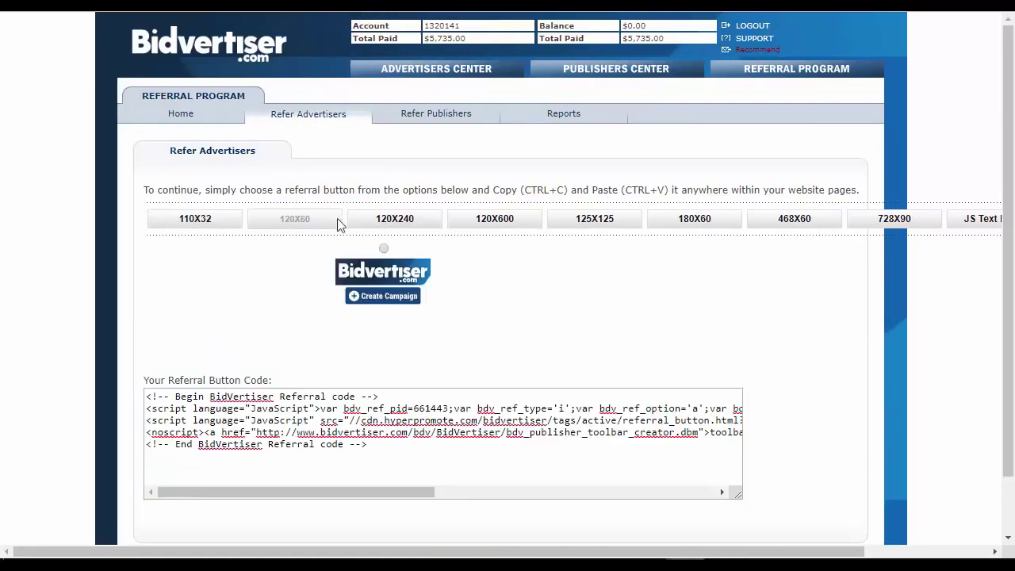
left_click(390, 223)
left_click(478, 224)
scroll(606, 227, "down", 3)
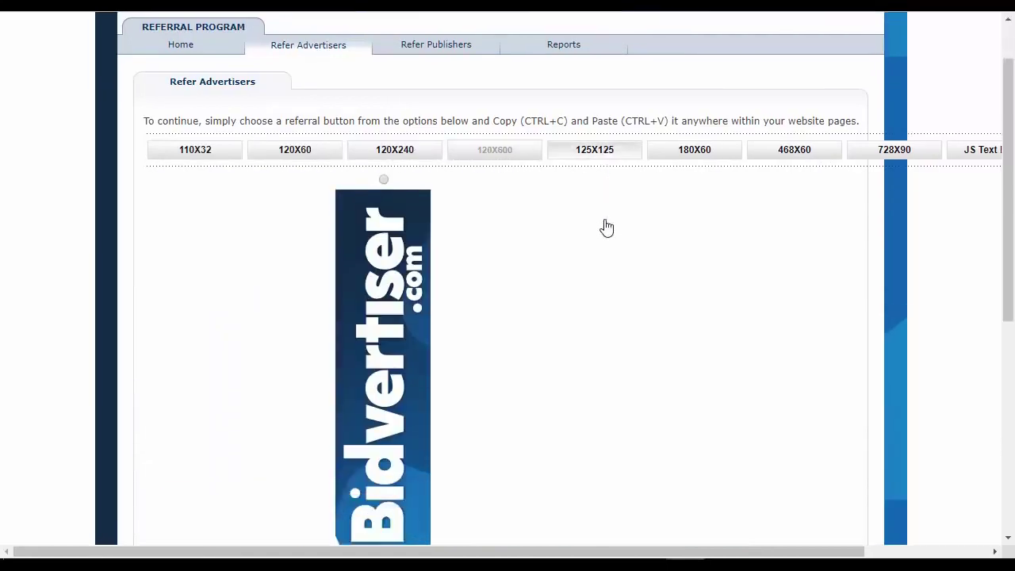
scroll(460, 249, "up", 3)
left_click(595, 226)
left_click(684, 221)
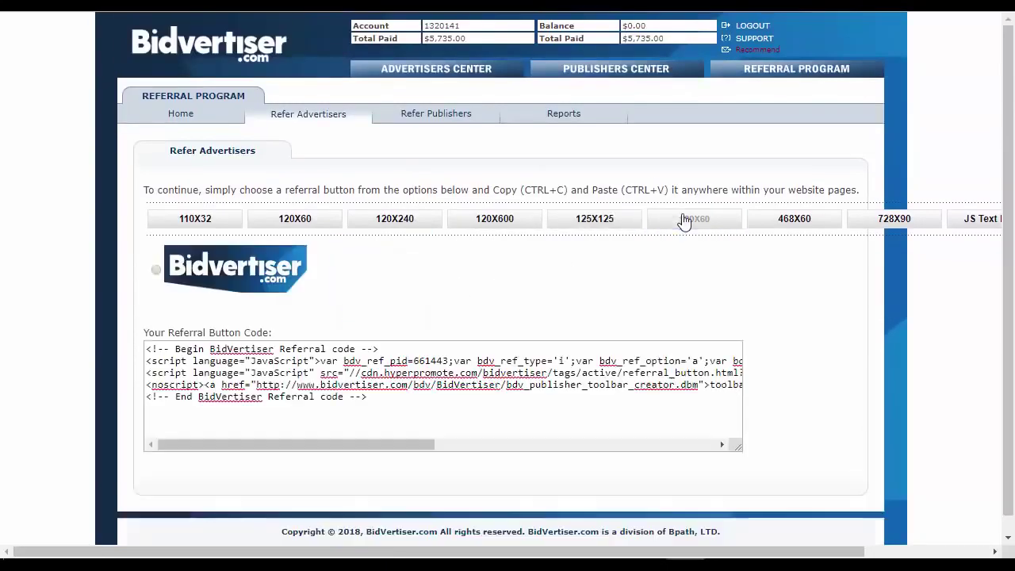
left_click(783, 221)
left_click(879, 221)
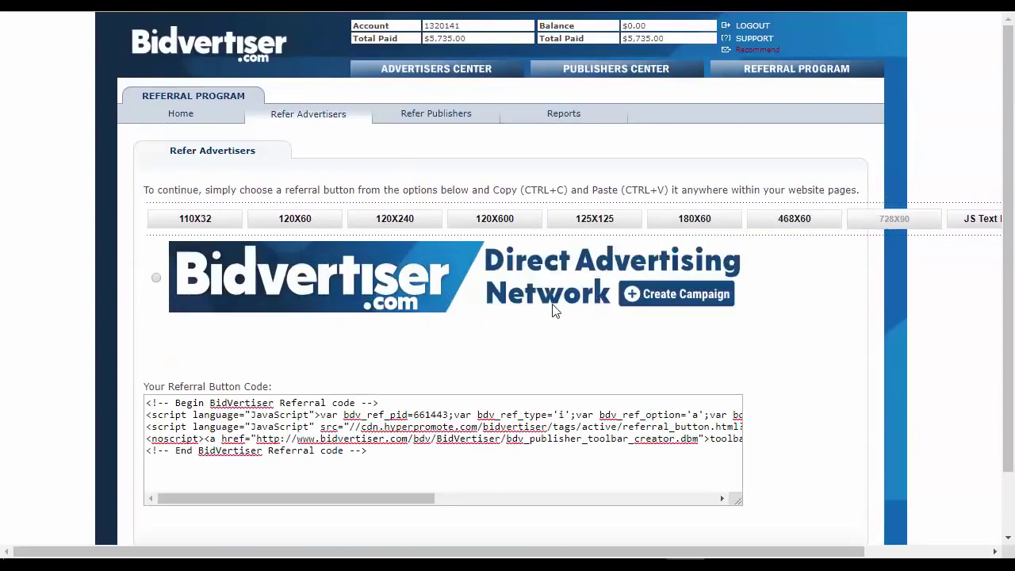
left_click_drag(553, 552, 676, 557)
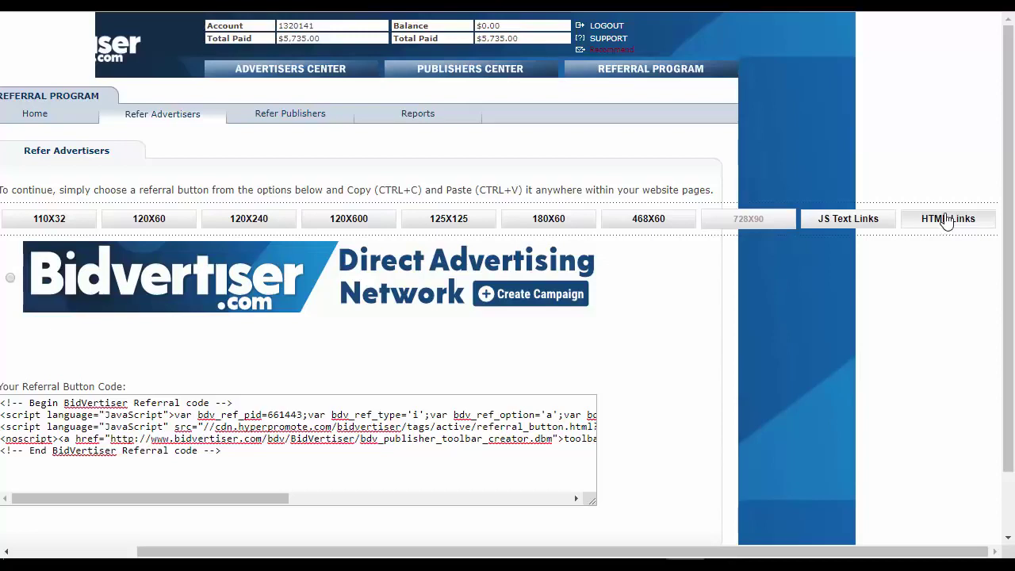
Switch to HTML text links and choose the '$20 in FREE Clicks for everyone' option.
left_click(945, 221)
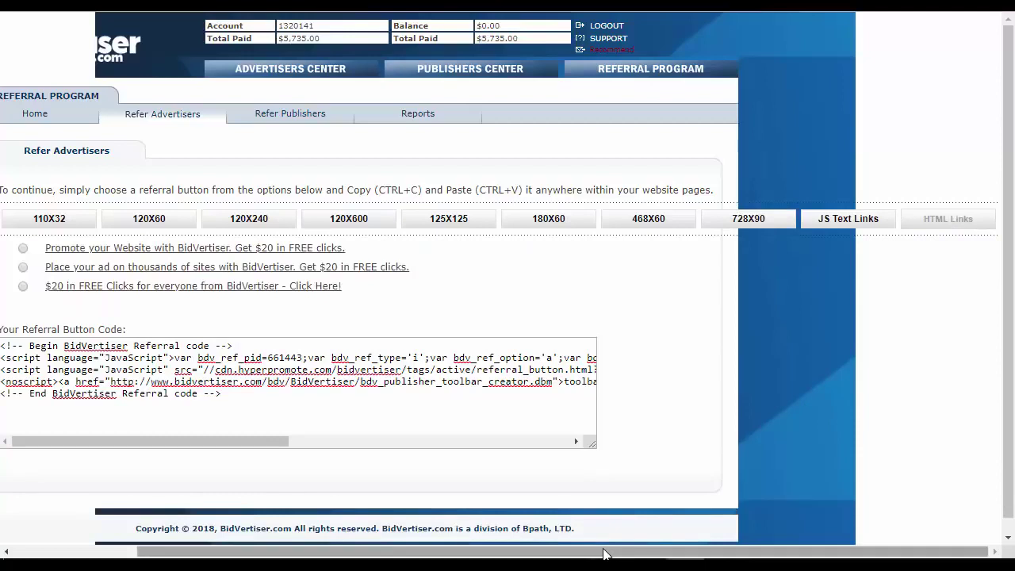
left_click_drag(555, 551, 431, 551)
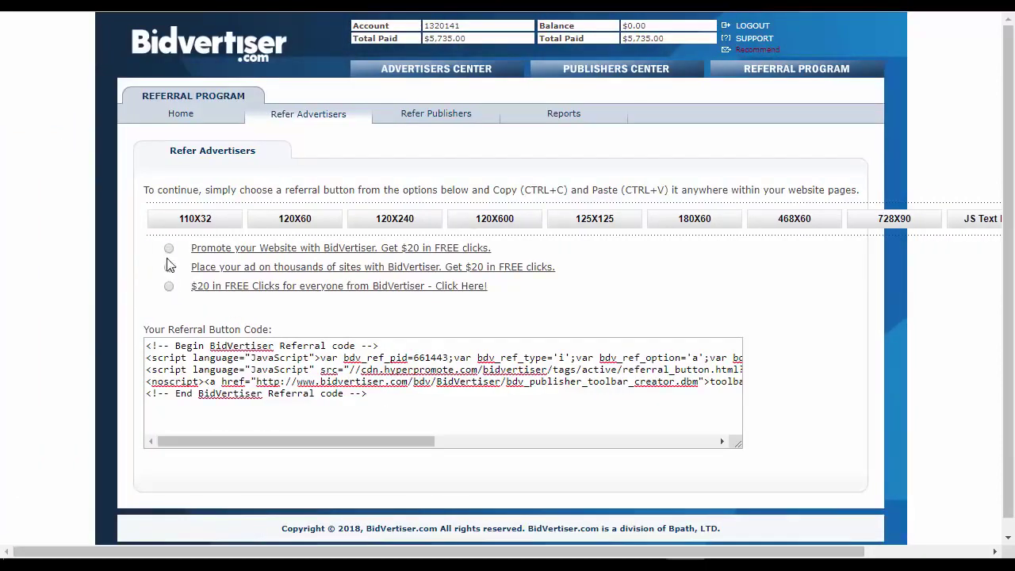
left_click(168, 287)
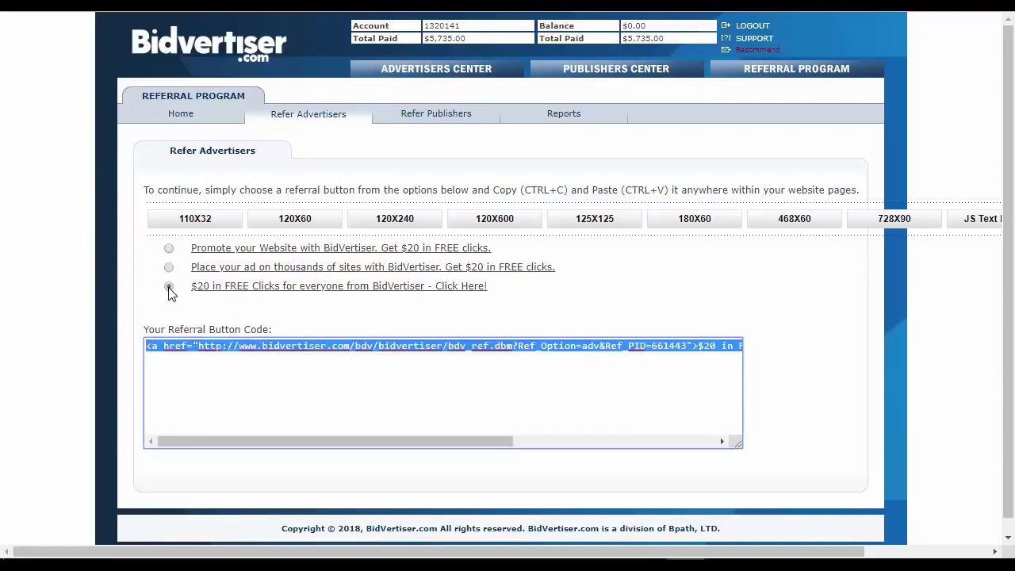
Select all of the text-link referral code in the code box.
left_click(527, 350)
left_click(783, 344)
left_click(599, 350)
left_click(859, 370)
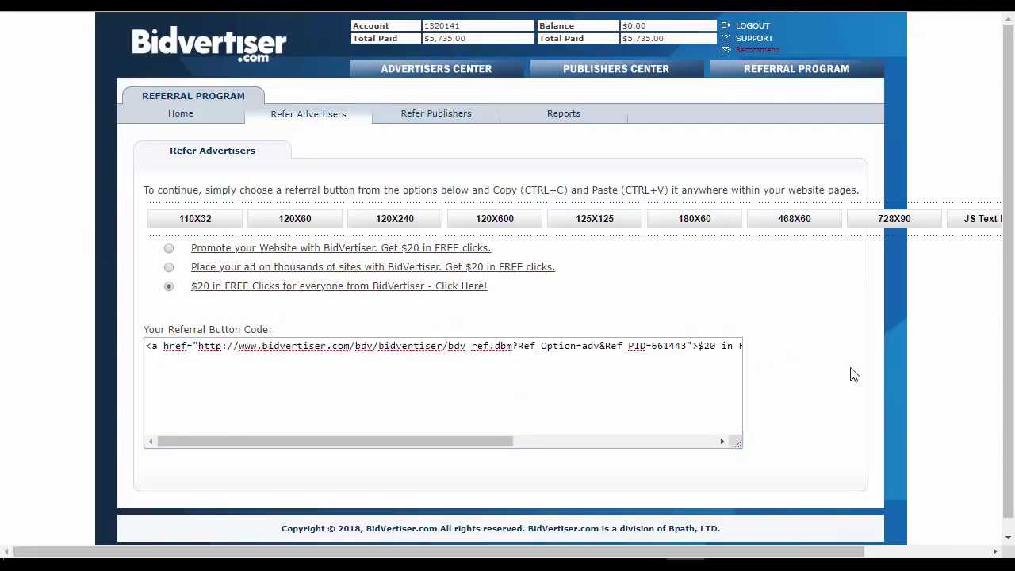
left_click(582, 362)
left_click(843, 347)
left_click(582, 346)
left_click(790, 349)
left_click(618, 357)
left_click(839, 373)
left_click(198, 349)
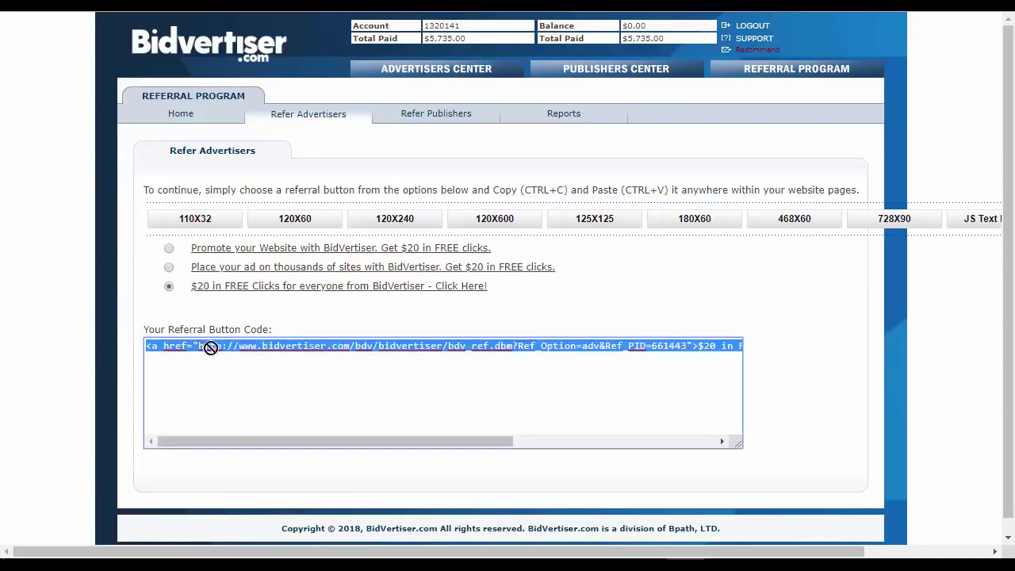
left_click(540, 365)
left_click(769, 372)
left_click(621, 374)
left_click(795, 370)
left_click(574, 380)
left_click(833, 344)
left_click(614, 347)
left_click(835, 356)
left_click(616, 367)
Copy the referral link code and paste it on a new line in the text editor.
right_click(608, 345)
left_click(663, 136)
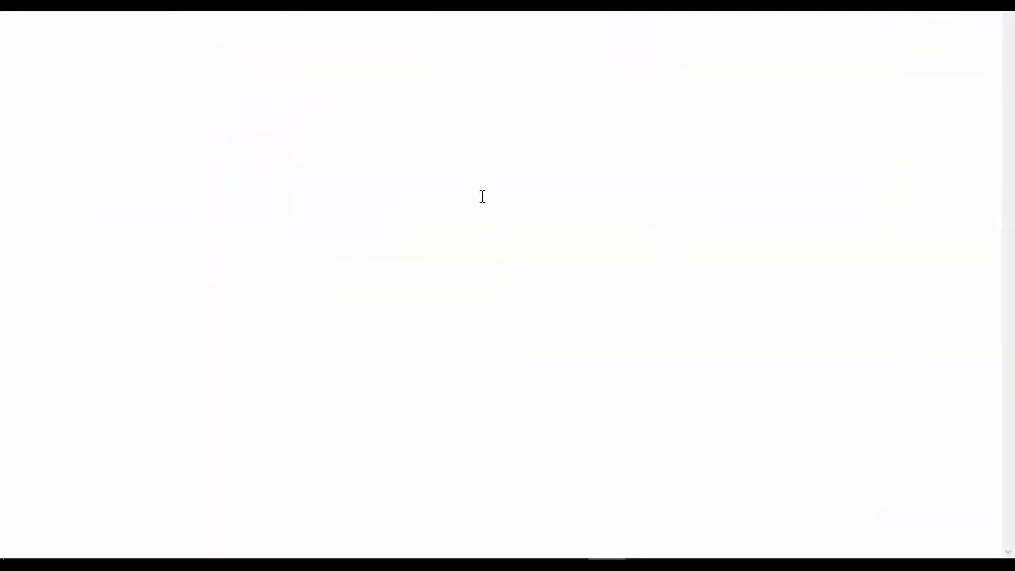
key("Return")
key("Return")
key("Return")
key("Return")
key("Return")
key("Return")
key("Return")
key("ctrl+v")
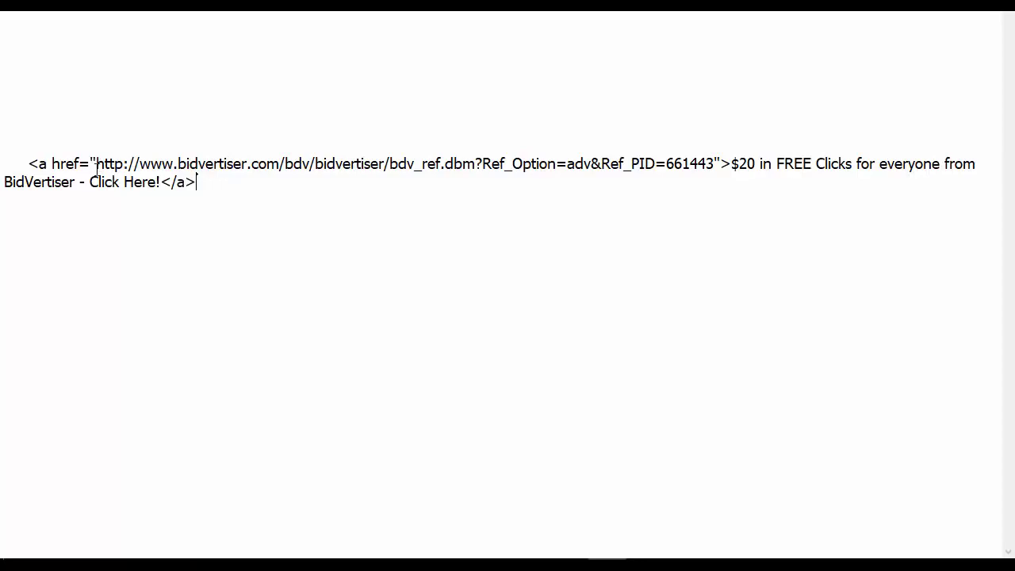
Cut the URL out of the href and paste it on its own line below the link.
left_click_drag(95, 164, 715, 164)
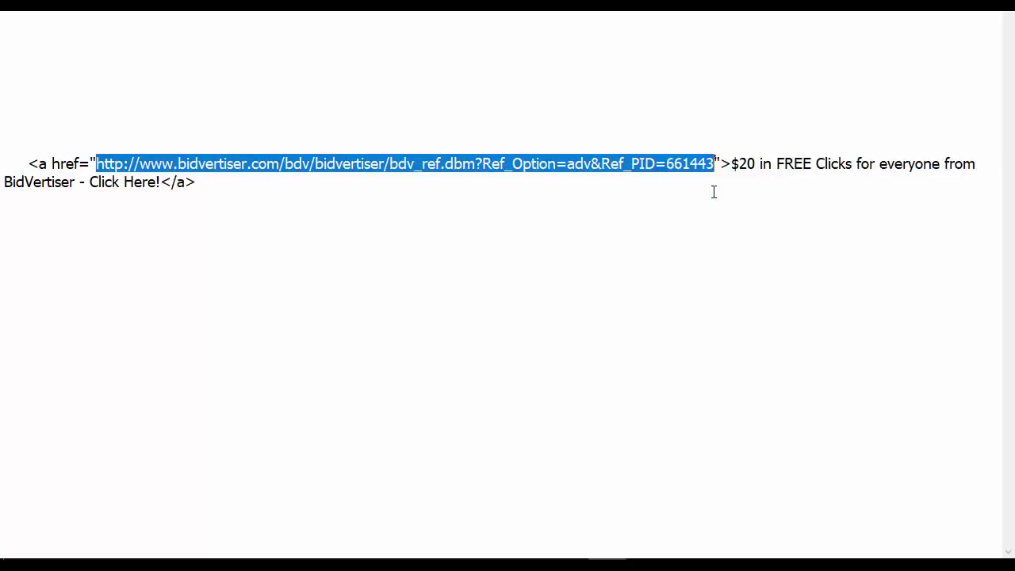
left_click(447, 244)
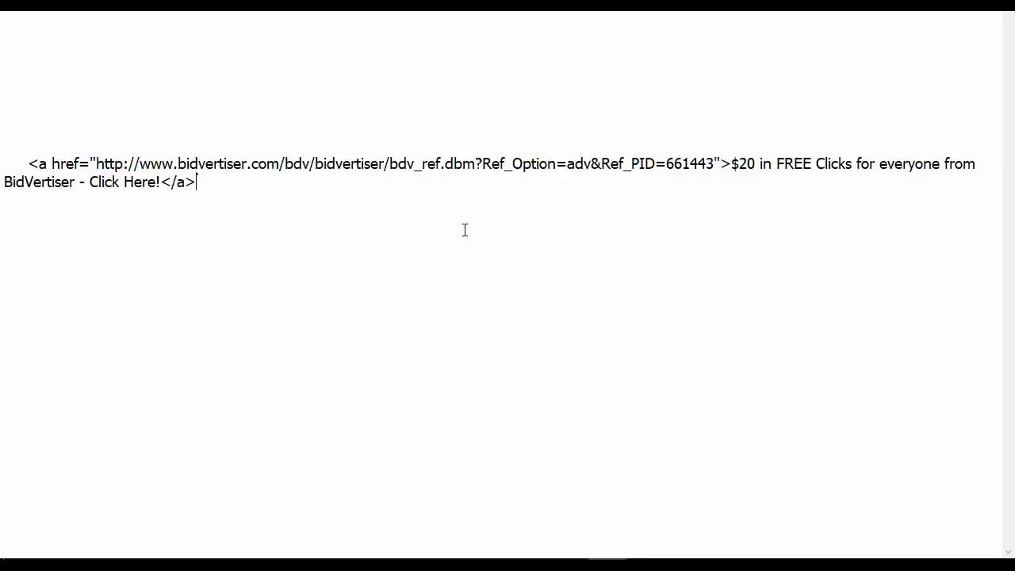
left_click_drag(715, 162, 98, 165)
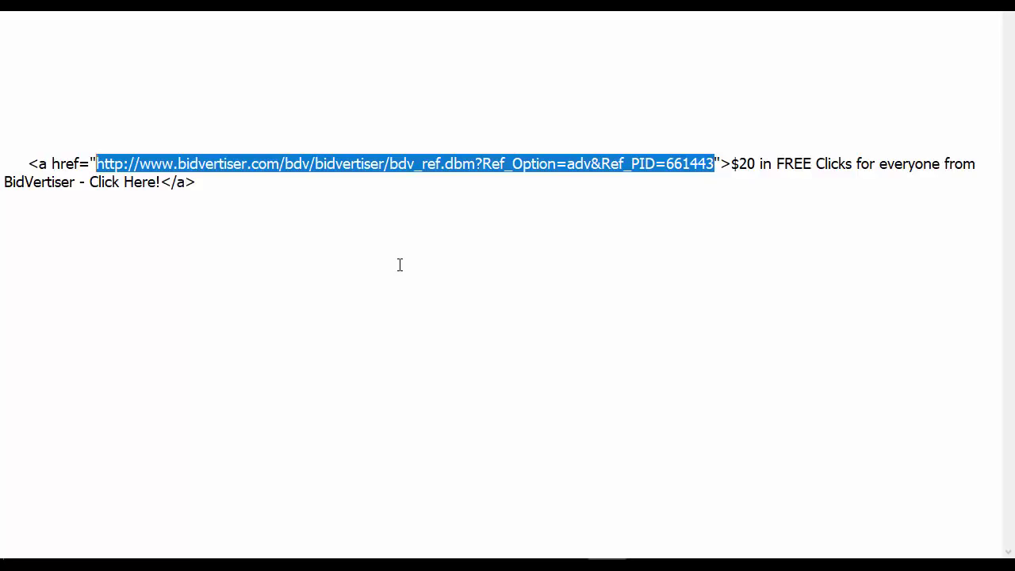
key("Delete")
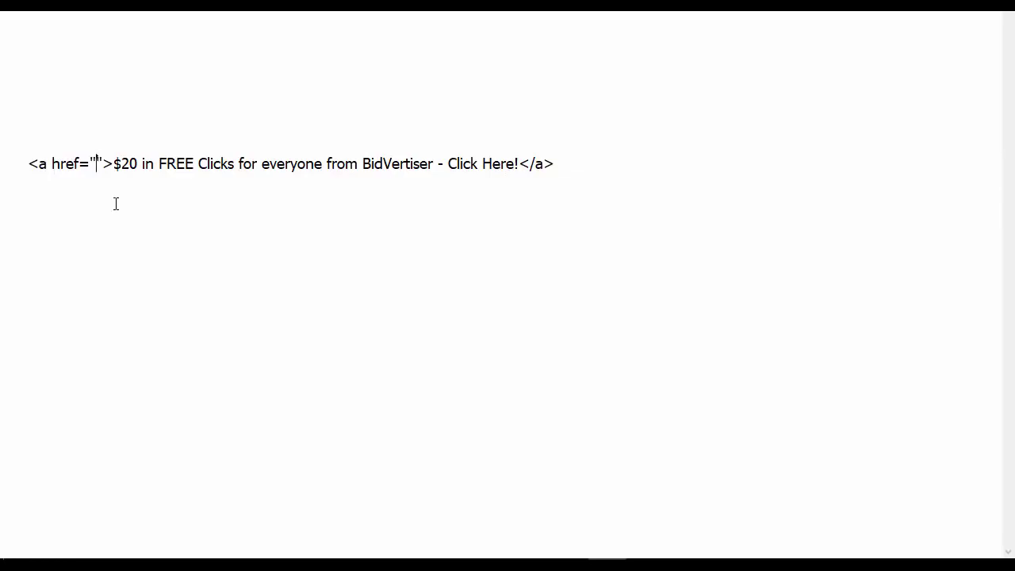
key("ctrl+v")
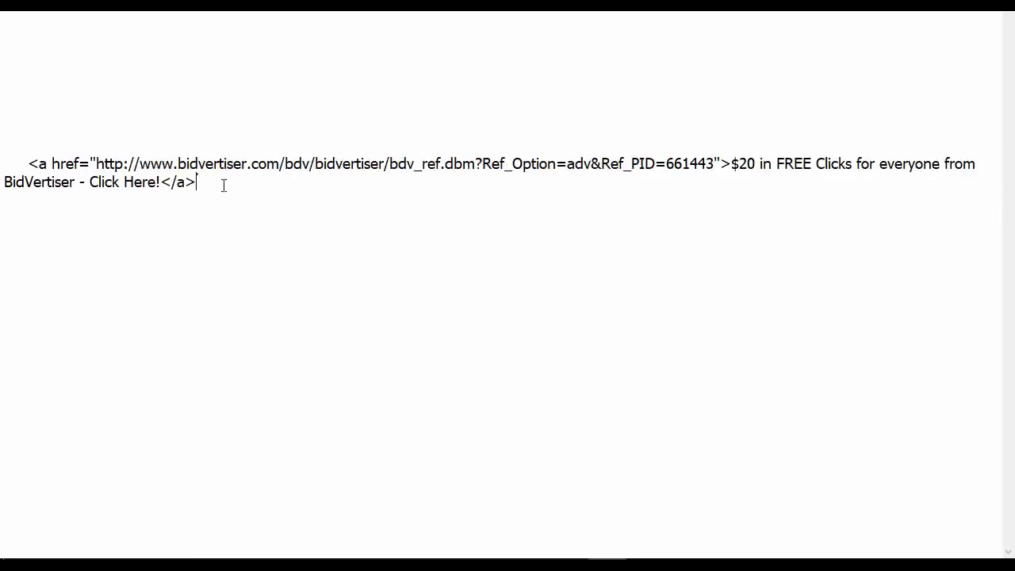
mouse_move(96, 163)
left_mouse_down()
mouse_move(557, 177)
mouse_move(711, 164)
mouse_move(190, 181)
mouse_move(96, 164)
left_mouse_up()
left_click(706, 208)
left_click(426, 261)
left_click_drag(97, 164, 715, 163)
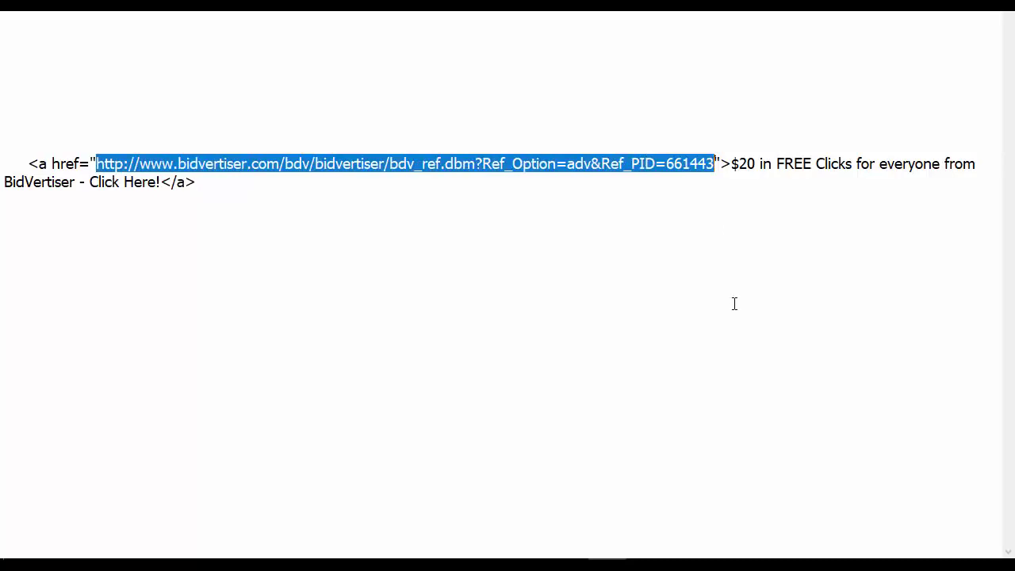
key("Delete")
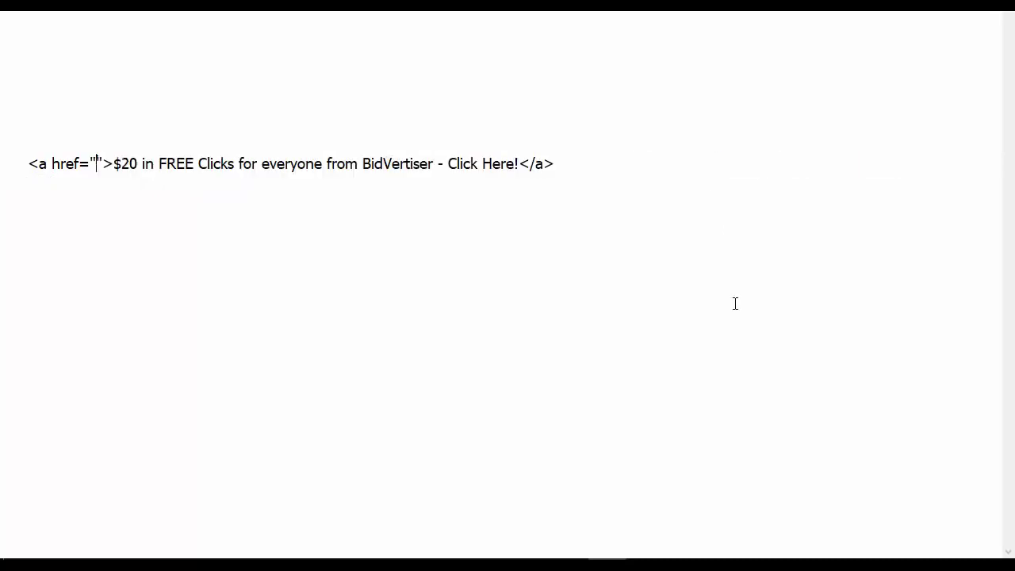
left_click(720, 294)
key("Return")
key("ctrl+v")
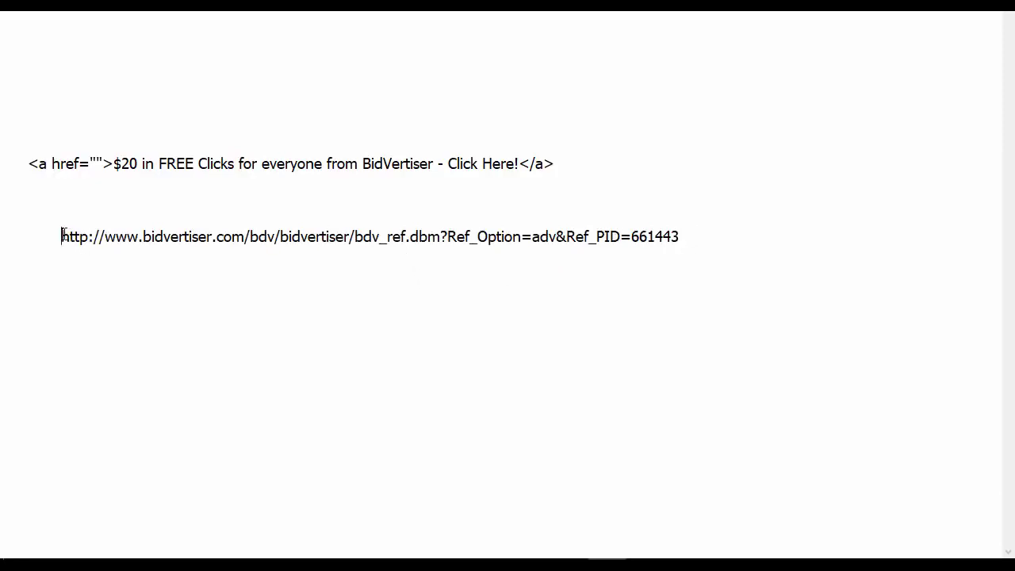
Select the full standalone referral URL in the editor, then return to the Bidvertiser window.
mouse_move(61, 235)
left_mouse_down()
mouse_move(335, 244)
mouse_move(684, 235)
mouse_move(65, 239)
left_mouse_up()
left_click(683, 238)
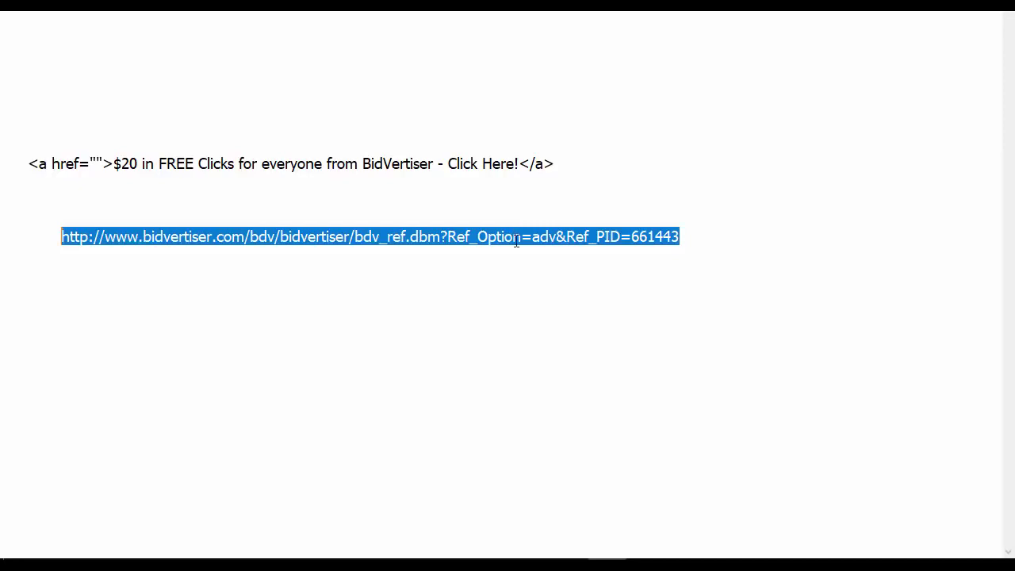
left_click(513, 232)
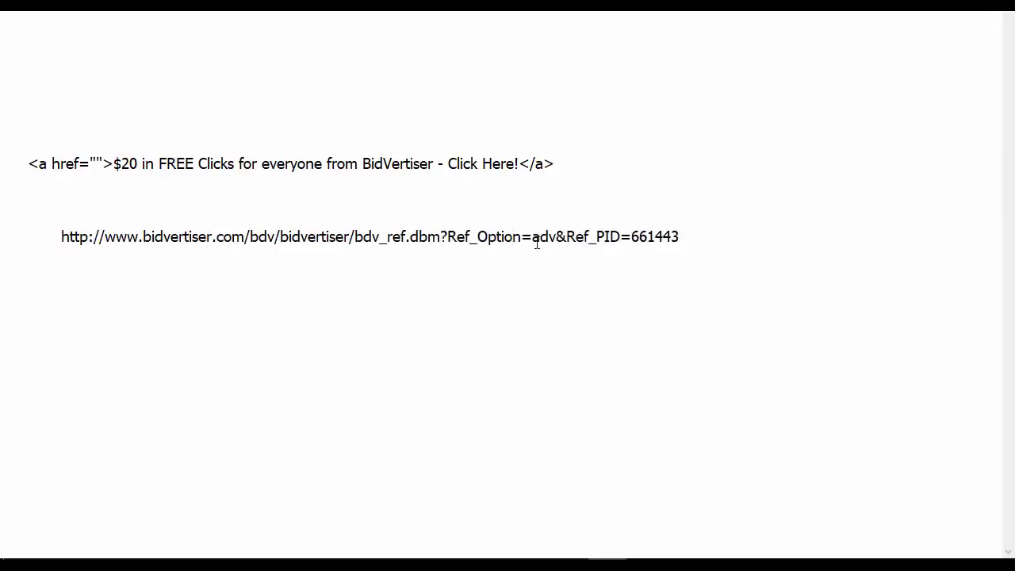
left_click_drag(686, 236, 63, 230)
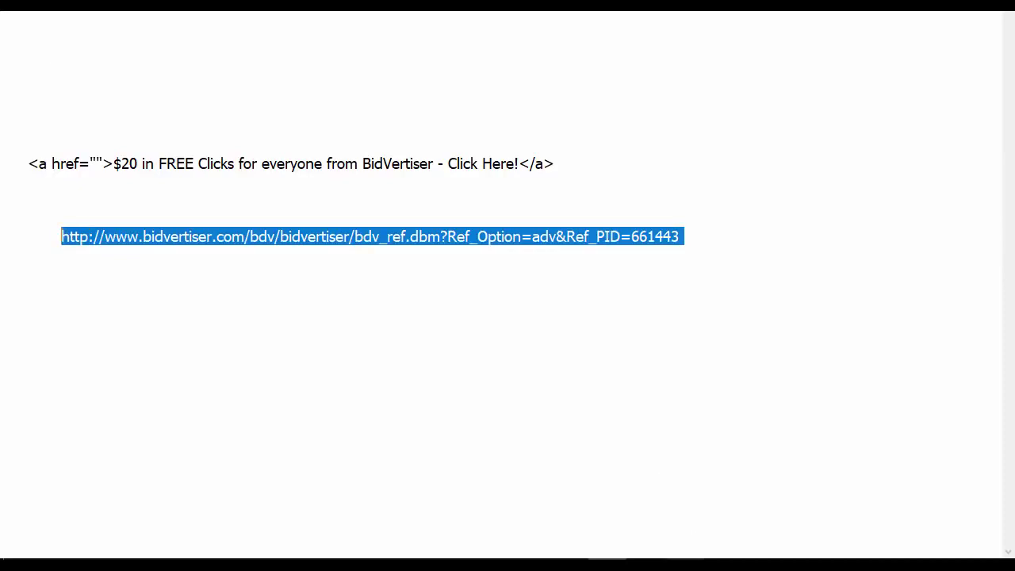
mouse_move(686, 562)
left_click(733, 533)
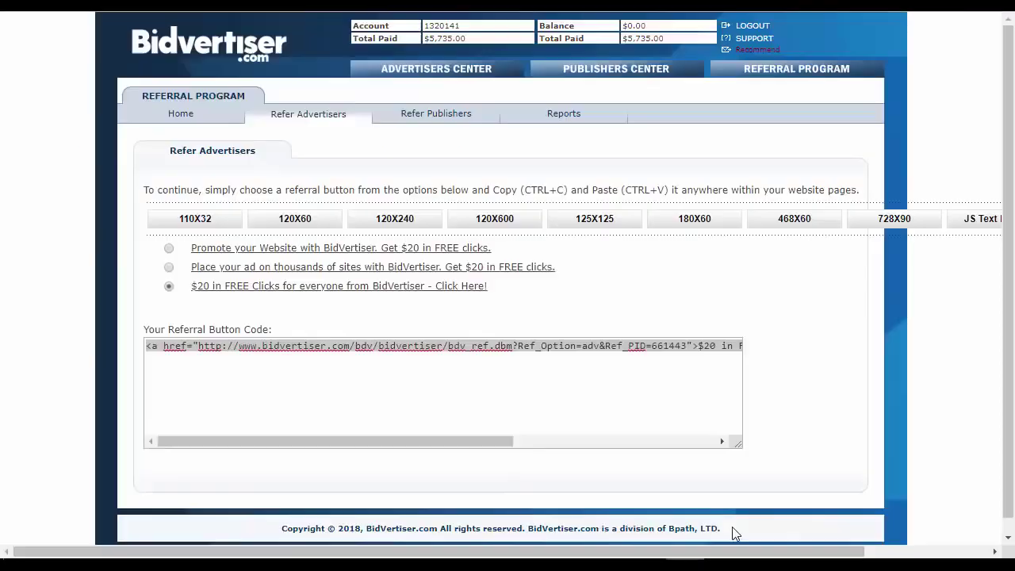
Browse the US Largest Safelist members home page and highlight the $5,735.00 total paid figure.
left_click(718, 296)
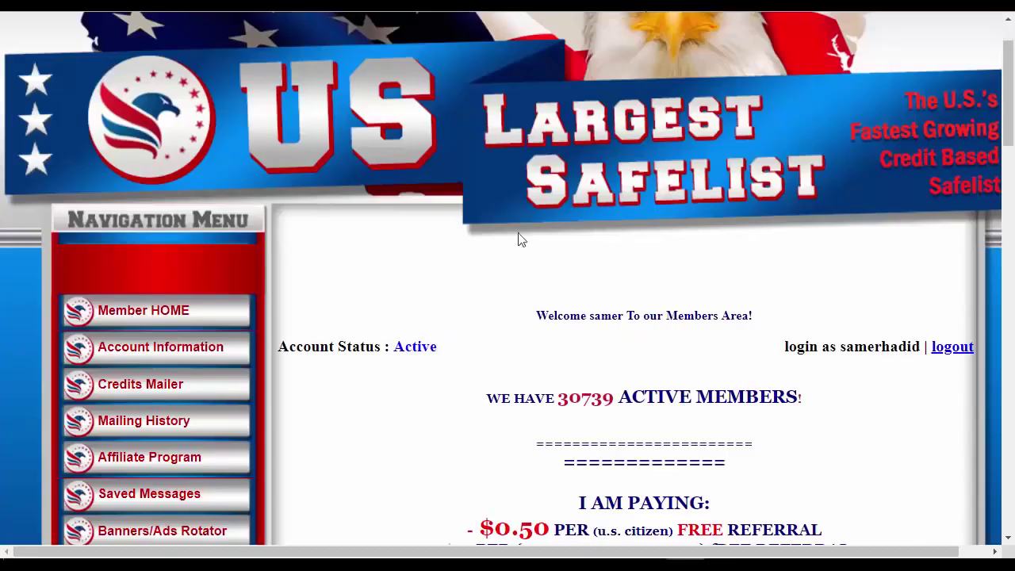
scroll(426, 243, "down", 2)
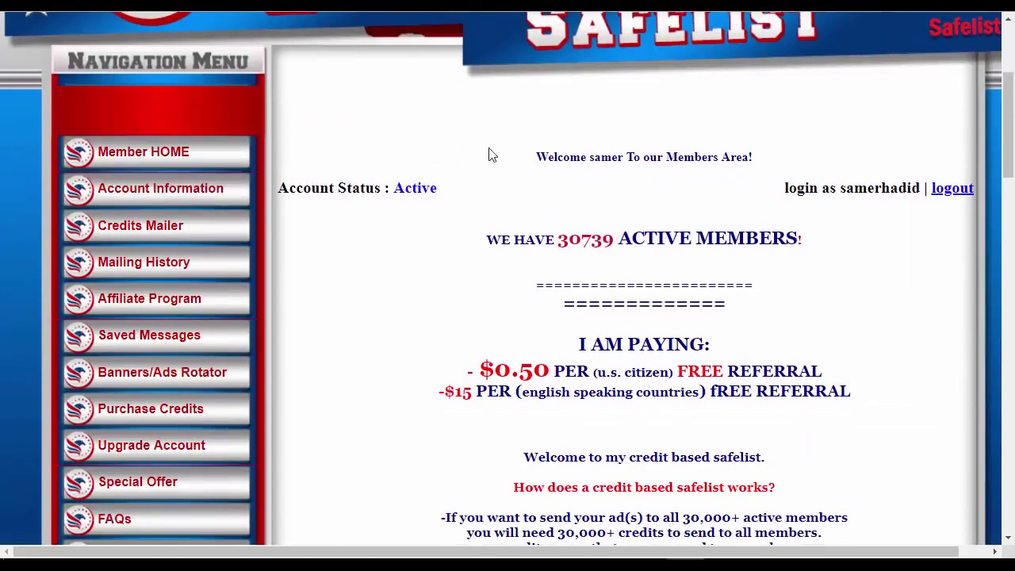
scroll(542, 184, "down", 1)
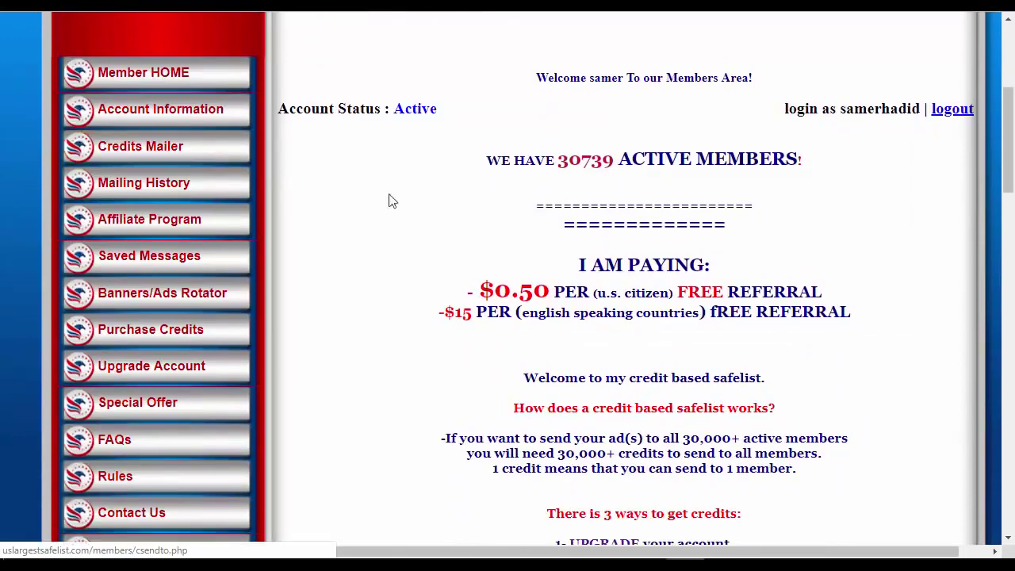
scroll(476, 208, "up", 1)
scroll(491, 208, "down", 2)
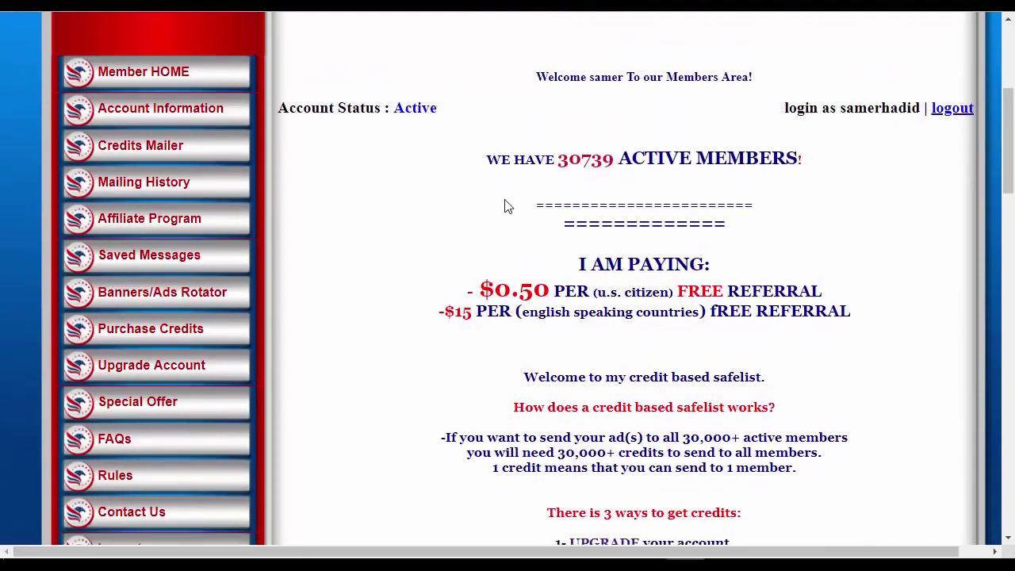
scroll(432, 179, "up", 1)
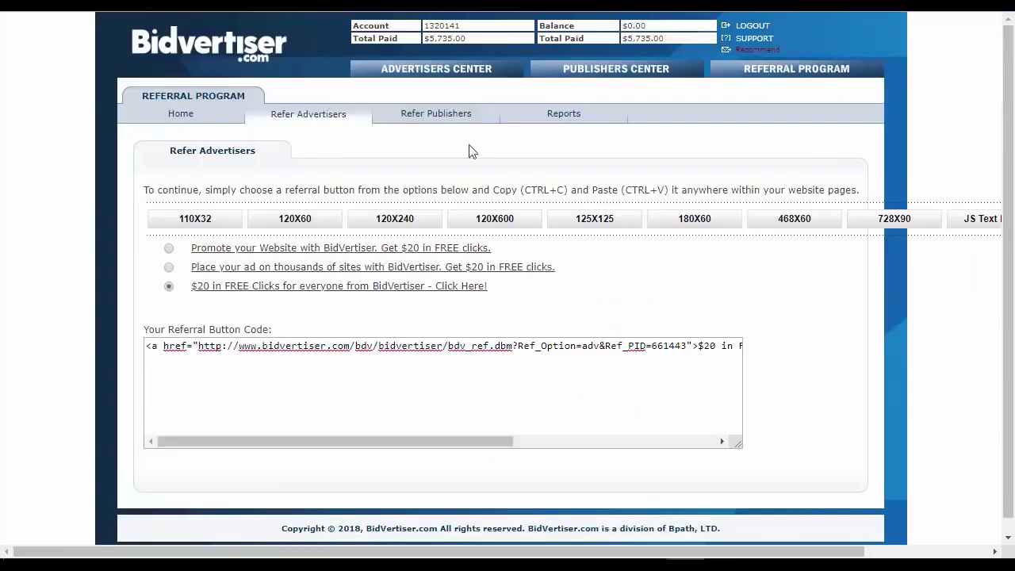
left_click_drag(672, 39, 623, 38)
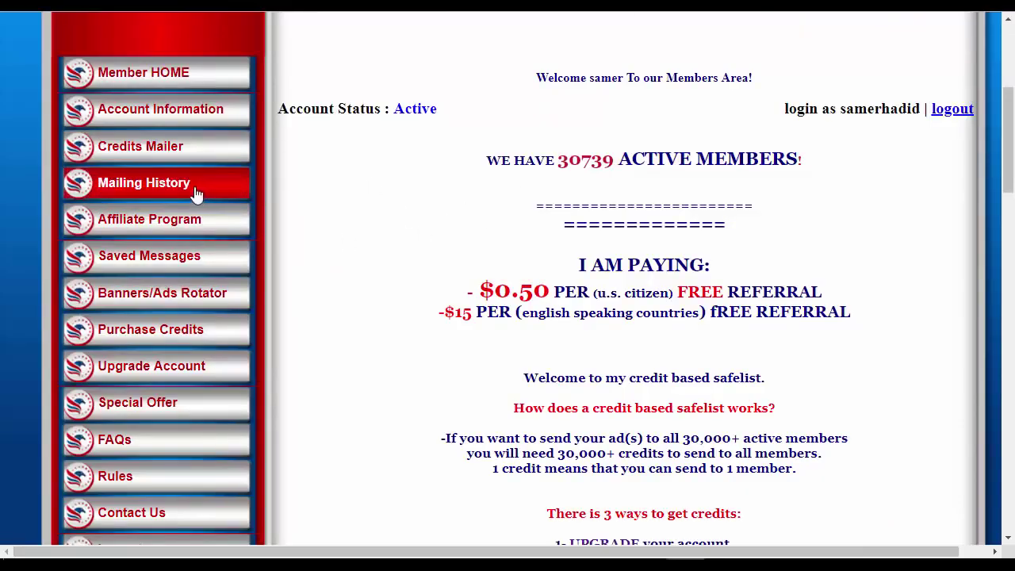
Open the Credits Mailer form and re-copy the referral URL from the text editor.
left_click(140, 151)
scroll(475, 220, "down", 6)
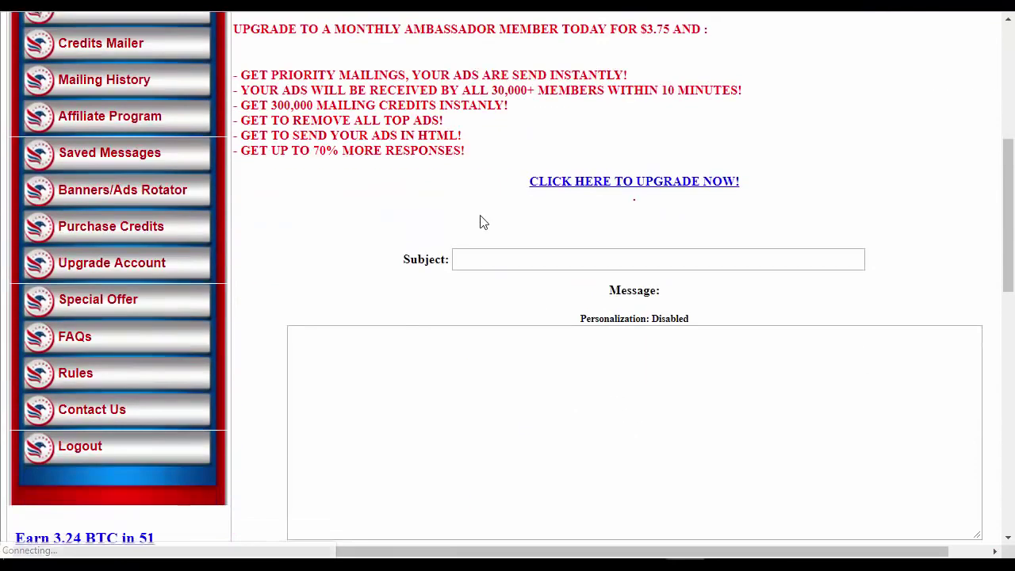
scroll(480, 222, "down", 2)
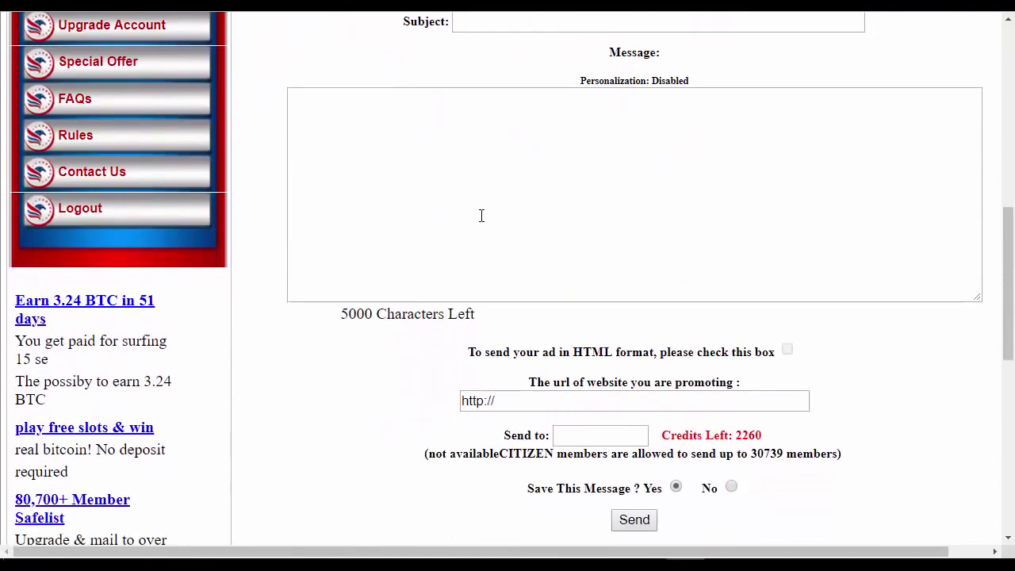
left_click(607, 564)
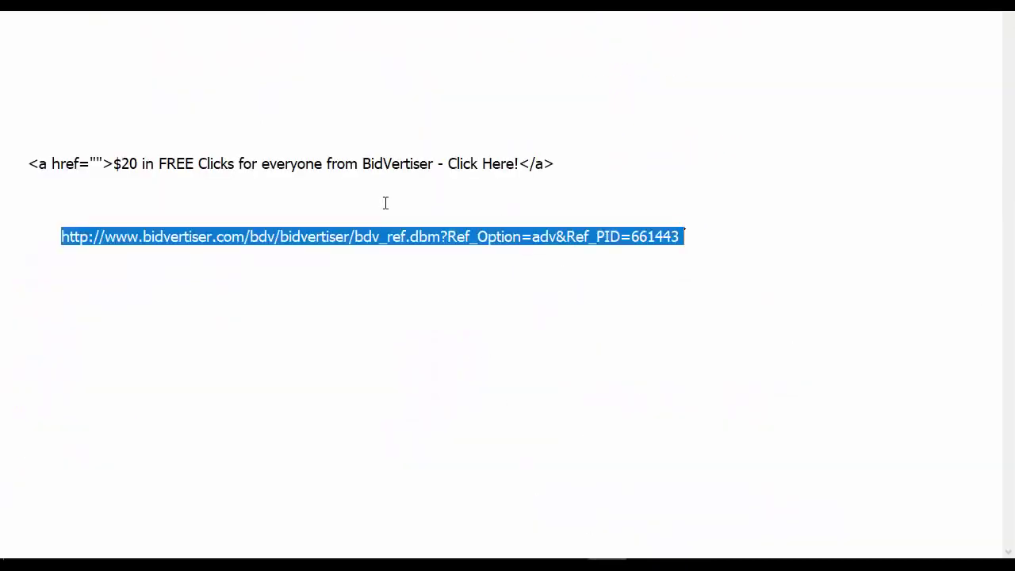
left_click(413, 242)
left_click_drag(683, 238, 65, 252)
key("ctrl+c")
mouse_move(685, 564)
left_click(731, 519)
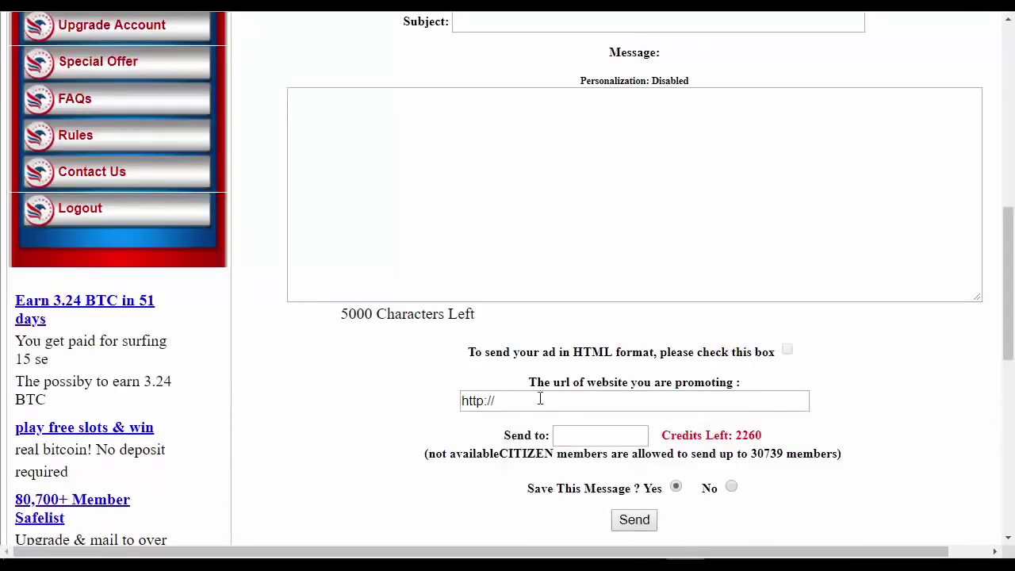
left_click(539, 400)
key("ctrl+a")
type("http://www.bidvertiser.com/bdv/bidvertiser/bdv_ref.dbm?Ref_Option=adv&Ref_PID=681443")
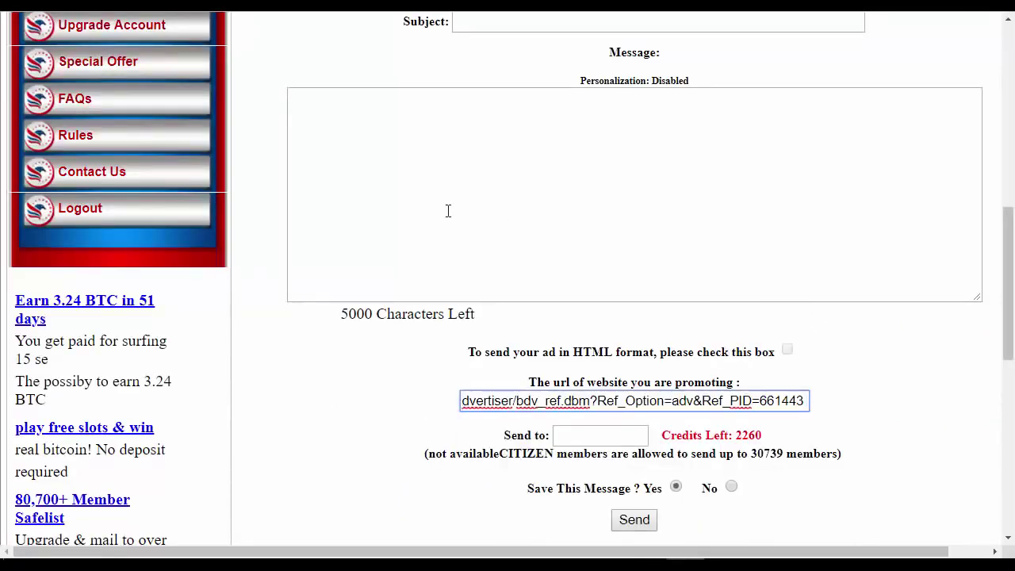
left_click(442, 167)
key("Return")
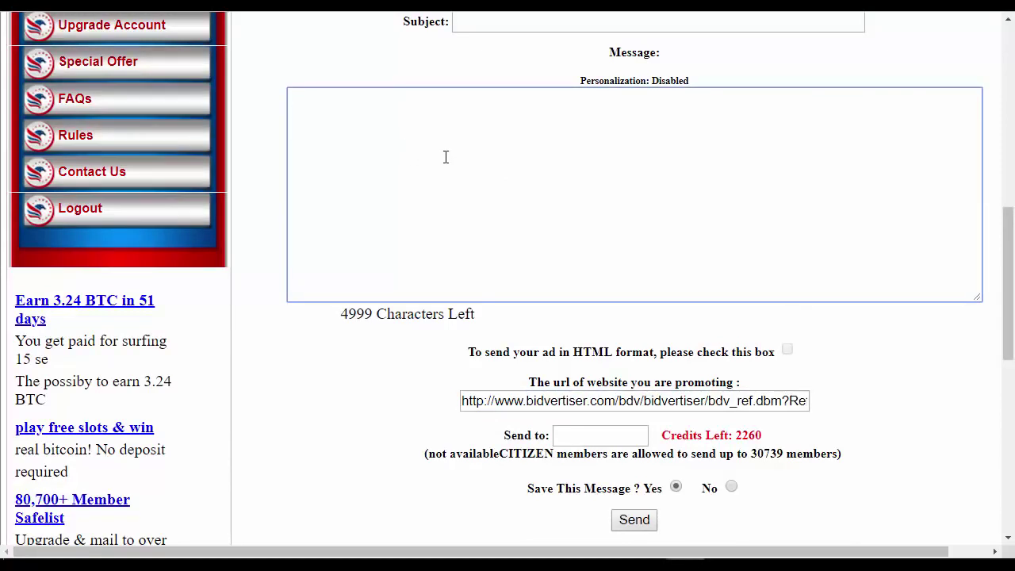
key("ctrl+v")
scroll(560, 124, "up", 1)
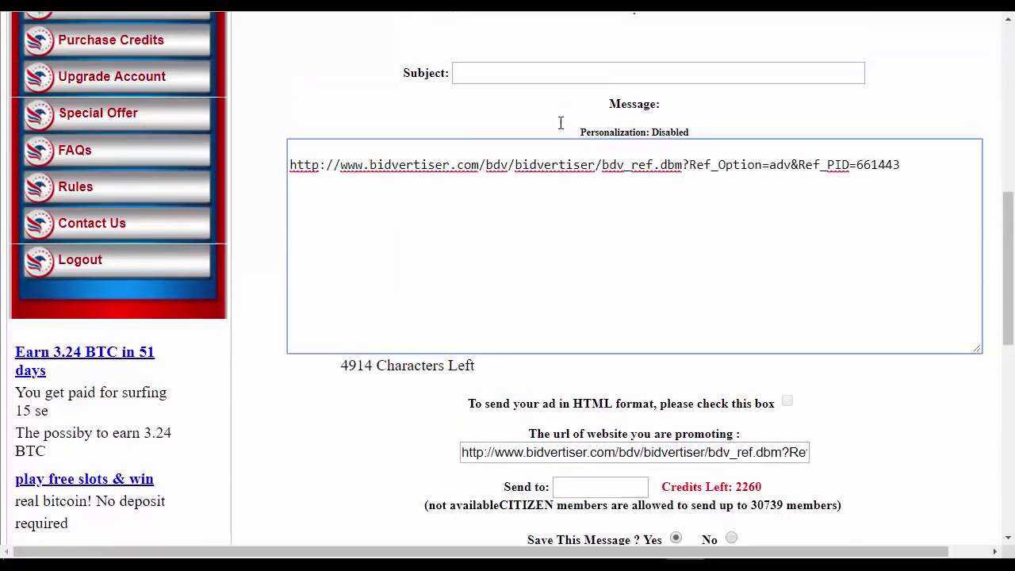
left_click(534, 100)
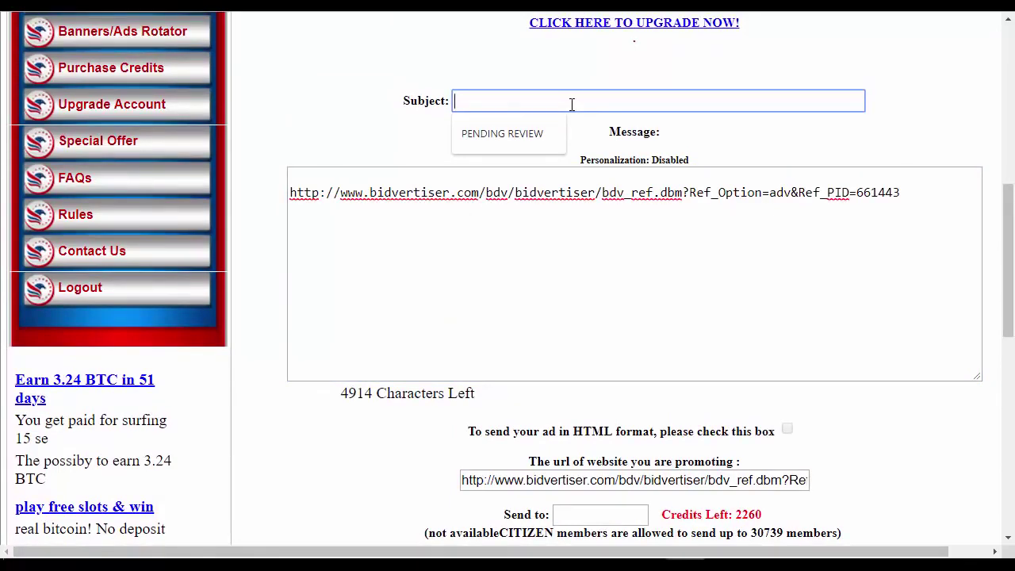
Enter the subject 'Need more traffic ? Check this !!'.
type("Nedd")
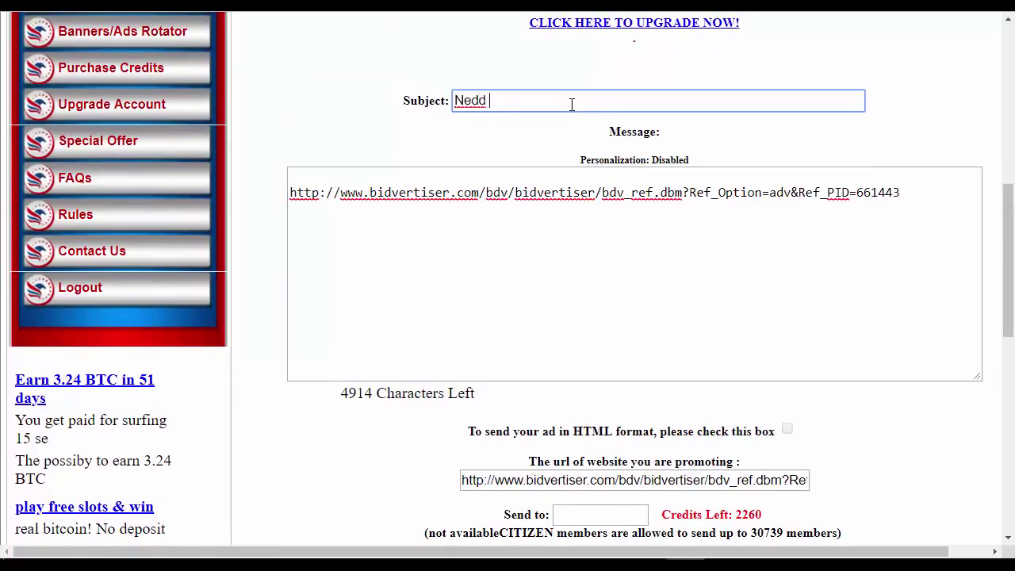
key("BackSpace")
key("BackSpace")
key("BackSpace")
type("ed more traffi")
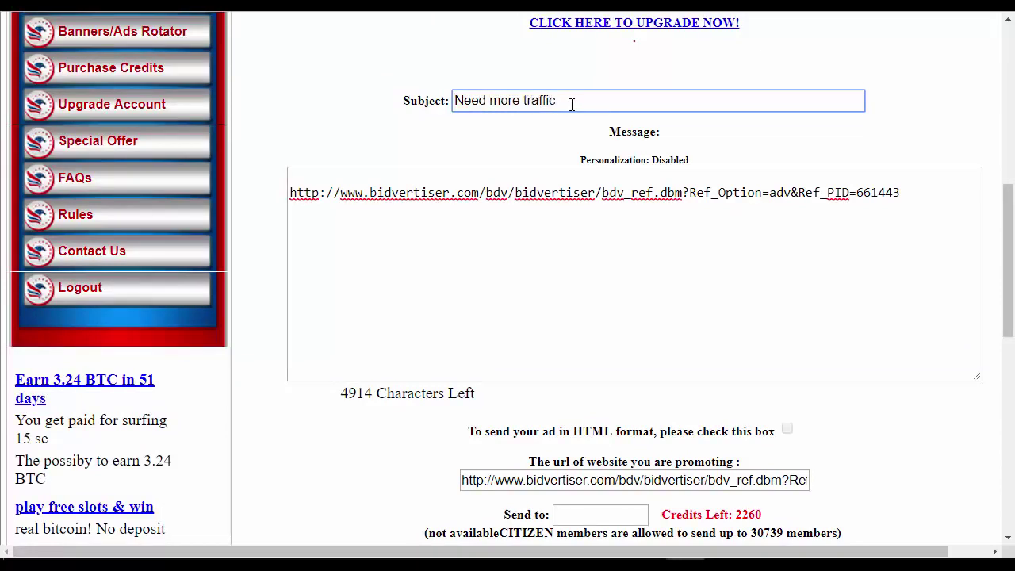
type("c  ?")
type(" ?")
type("C")
type("heck th")
type("is !!")
Repeat the subject line at the top of the message, leaving a blank line before the URL.
left_click_drag(660, 97, 229, 102)
key("ctrl+c")
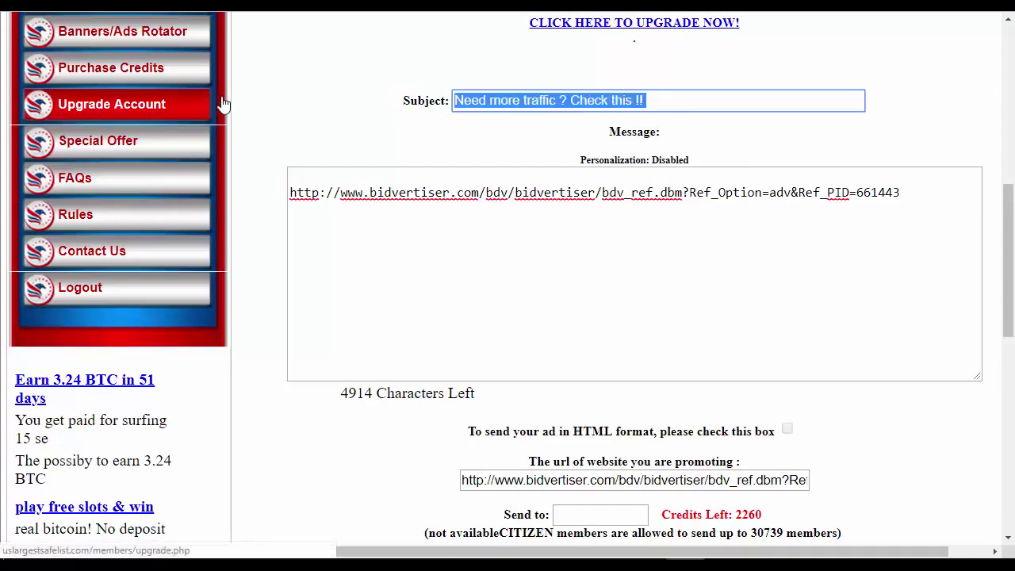
left_click(308, 182)
key("ctrl+v")
key("Return")
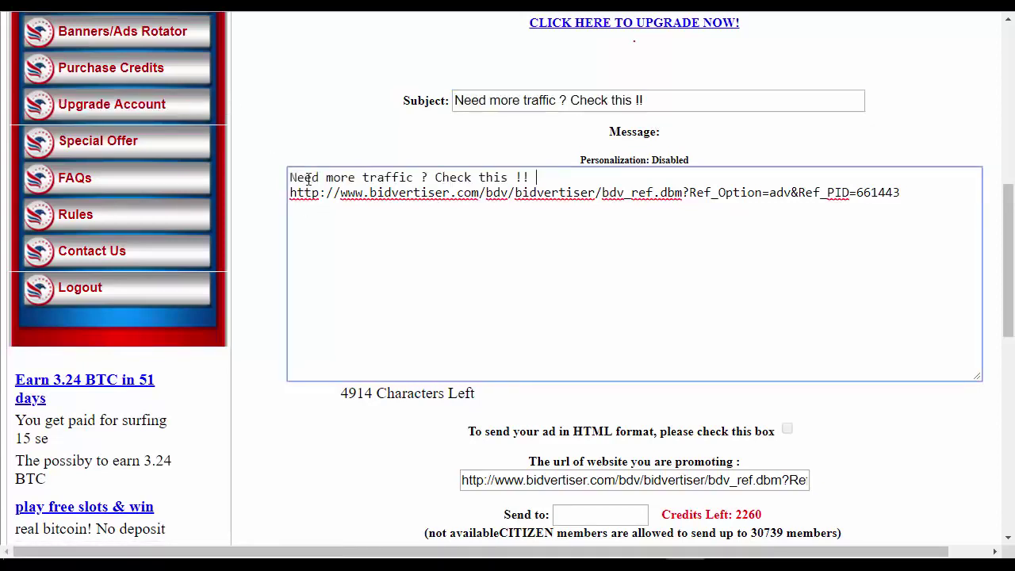
key("Return")
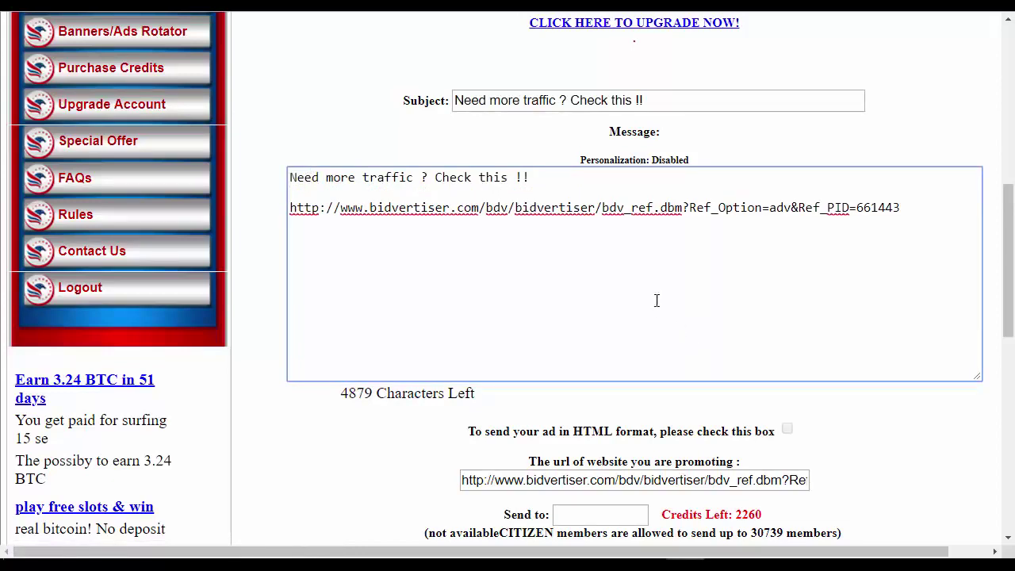
scroll(641, 288, "down", 1)
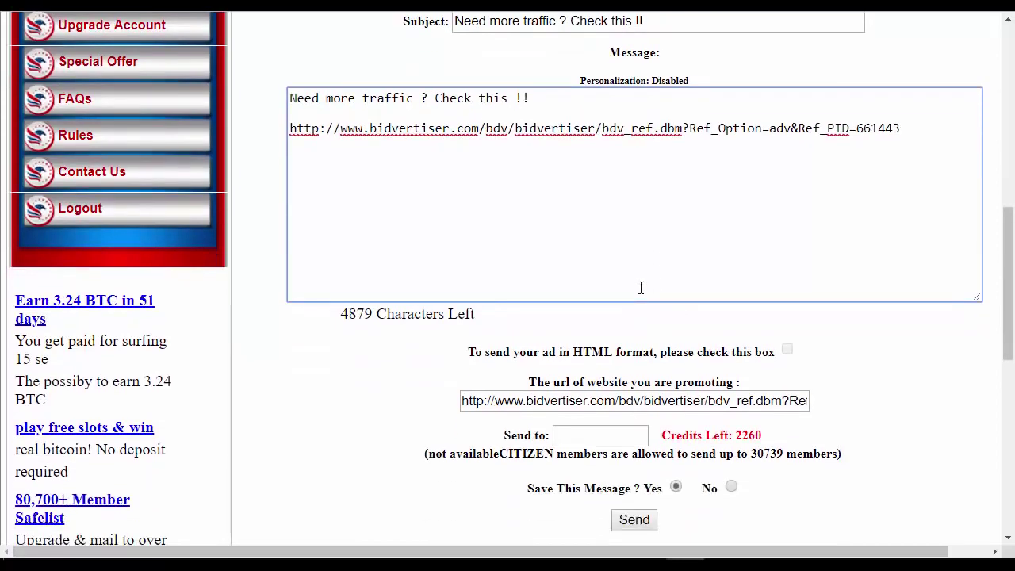
scroll(611, 279, "up", 1)
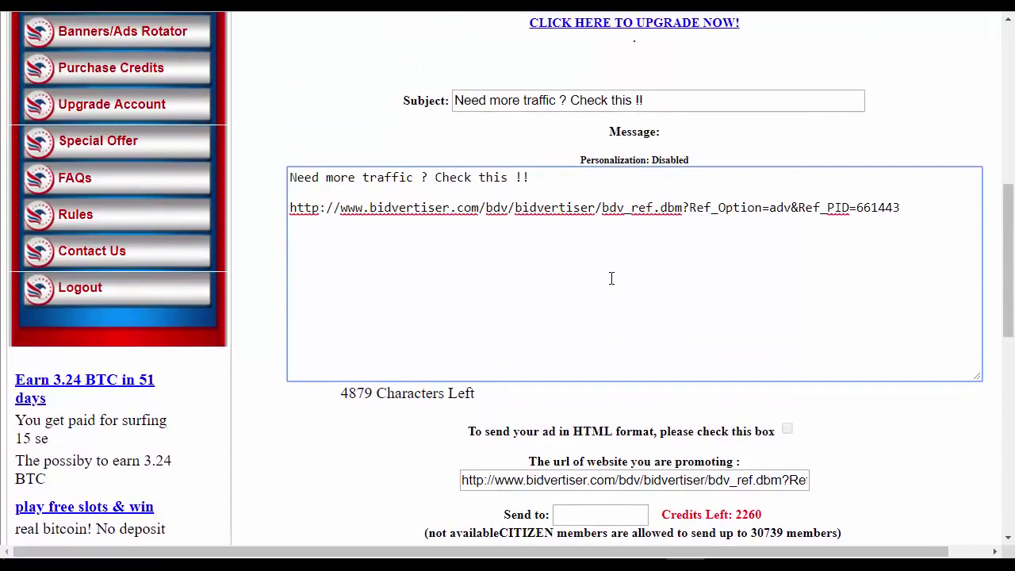
scroll(611, 280, "down", 1)
scroll(612, 275, "down", 2)
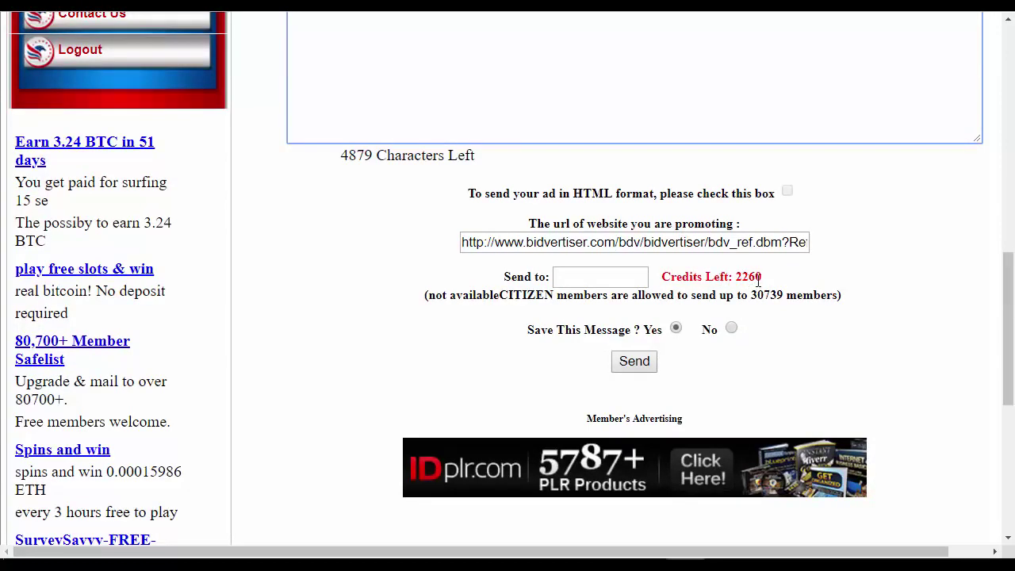
Set Send to 2260 recipients, matching the remaining credits, and send the mailing.
left_click_drag(759, 279, 737, 277)
key("ctrl+c")
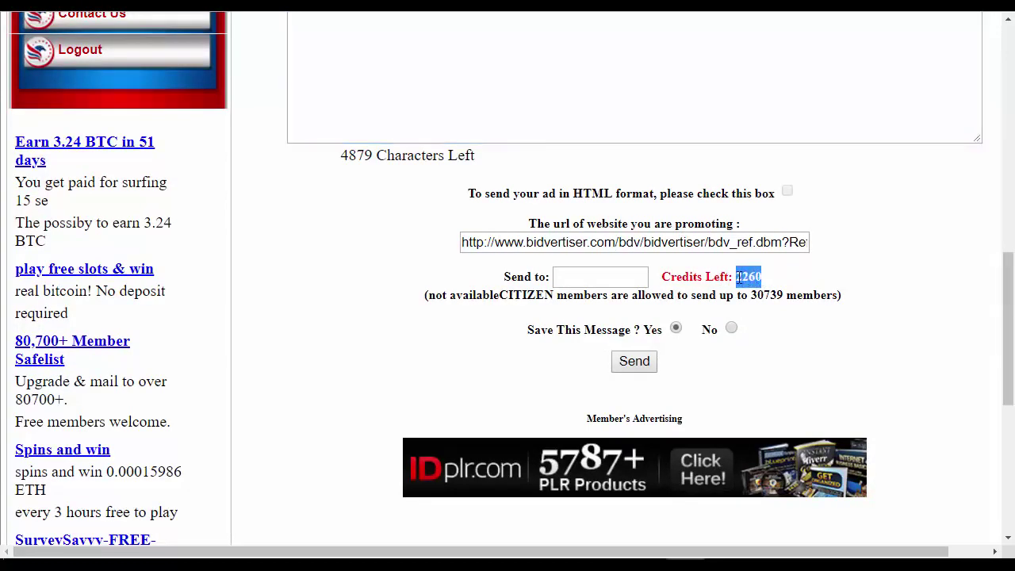
left_click(604, 276)
key("ctrl+v")
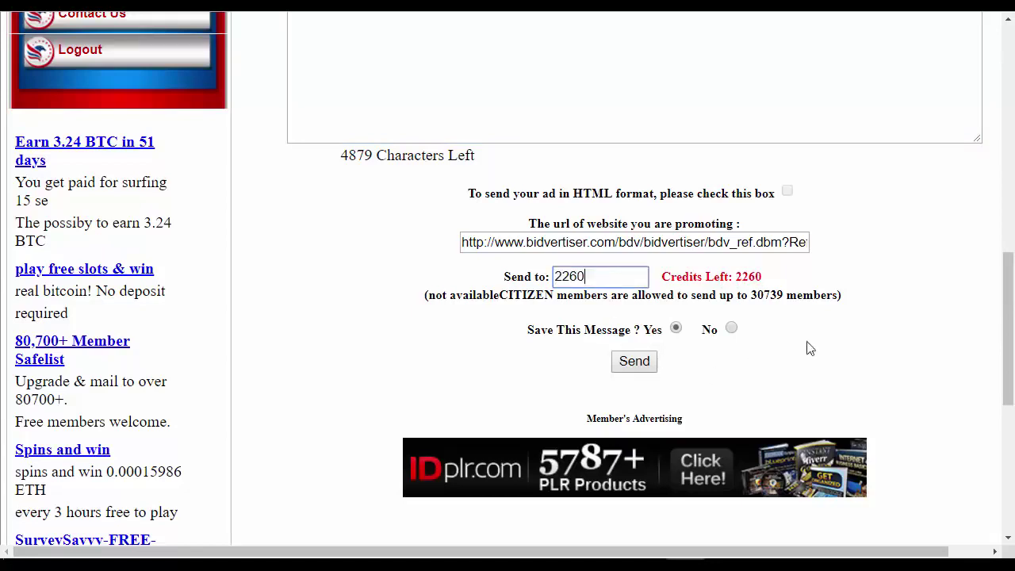
scroll(773, 275, "up", 3)
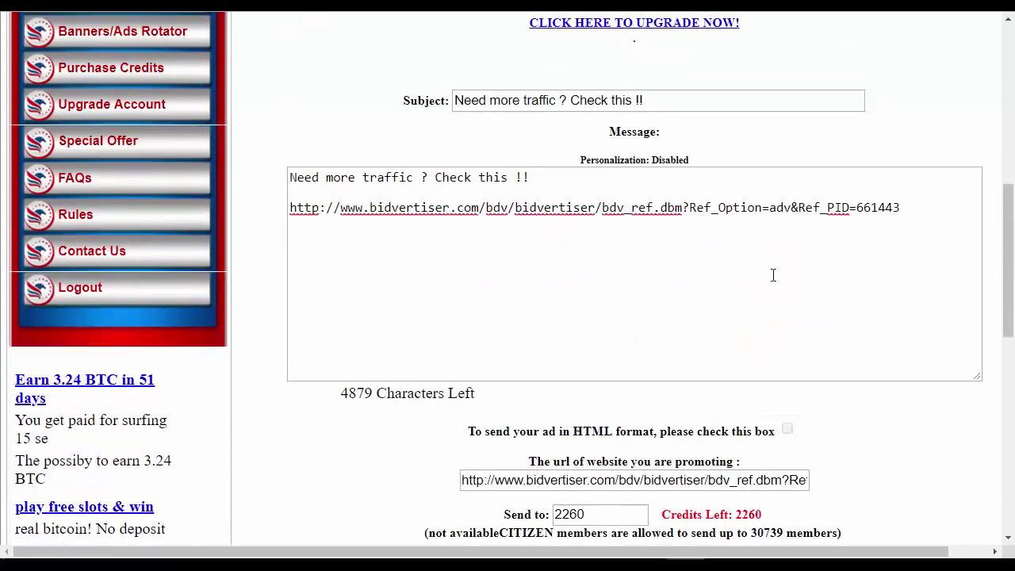
scroll(671, 274, "up", 1)
scroll(673, 267, "down", 1)
scroll(673, 270, "down", 1)
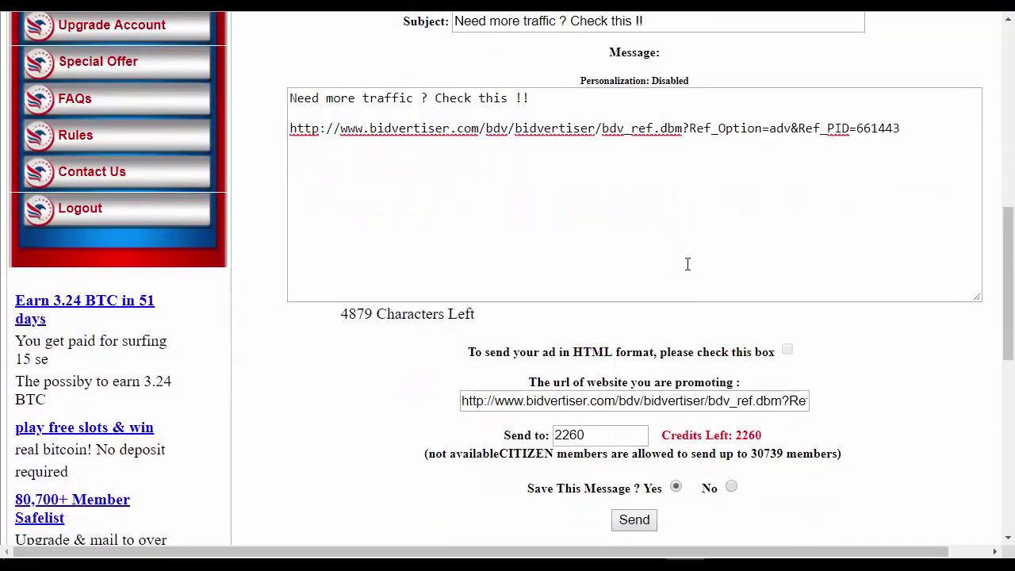
scroll(687, 264, "down", 1)
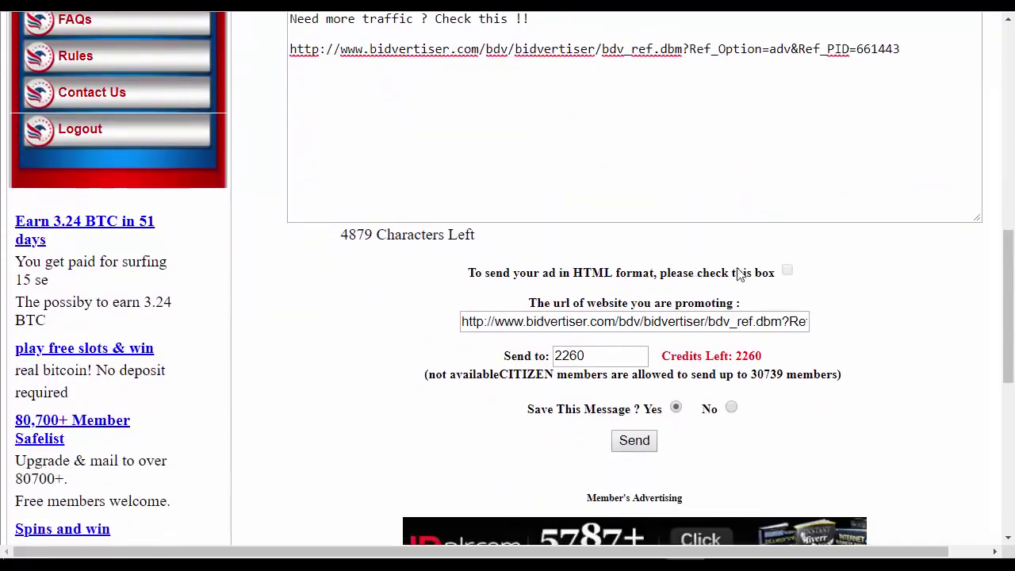
scroll(848, 301, "down", 1)
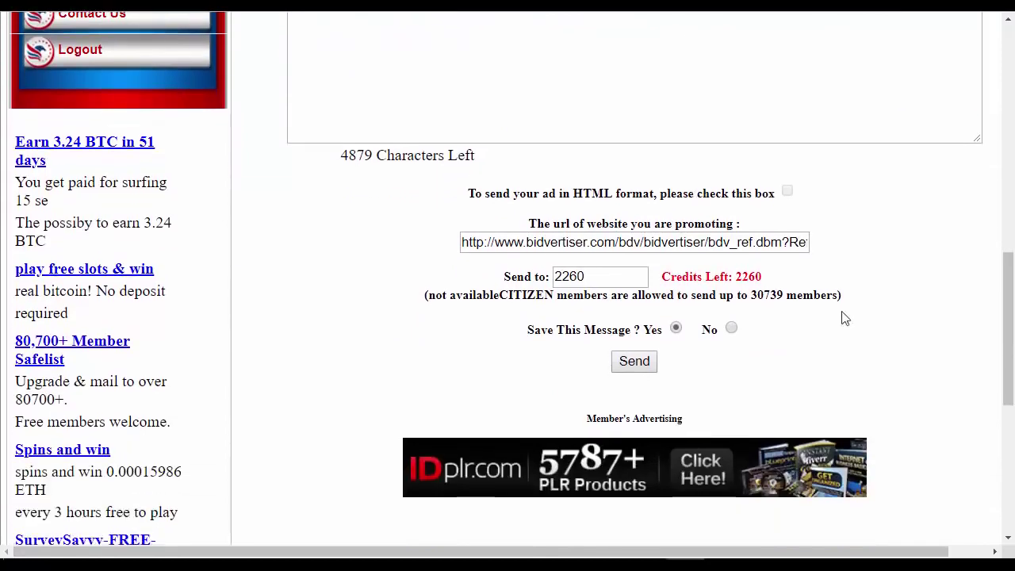
left_click(633, 362)
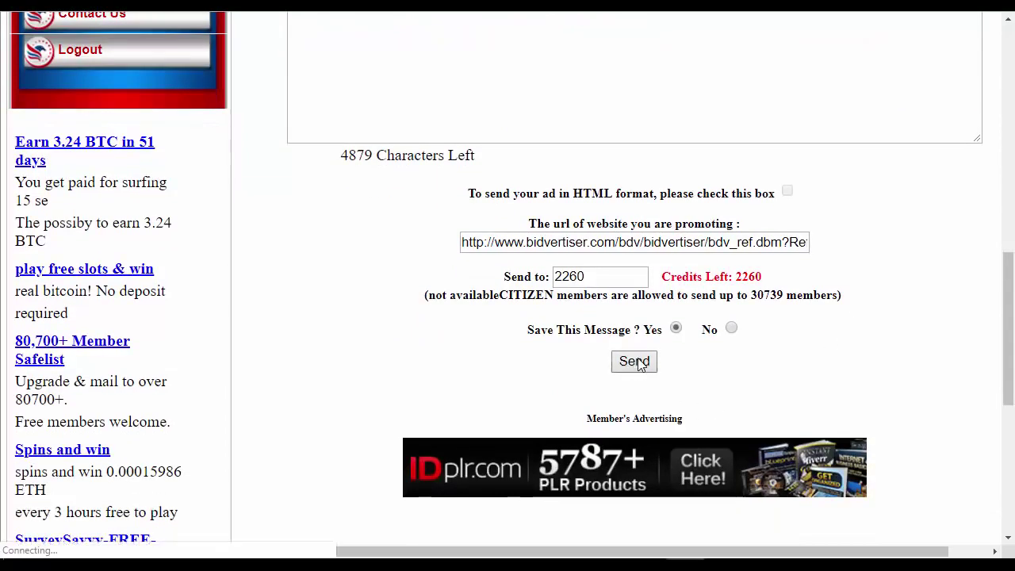
scroll(585, 285, "down", 4)
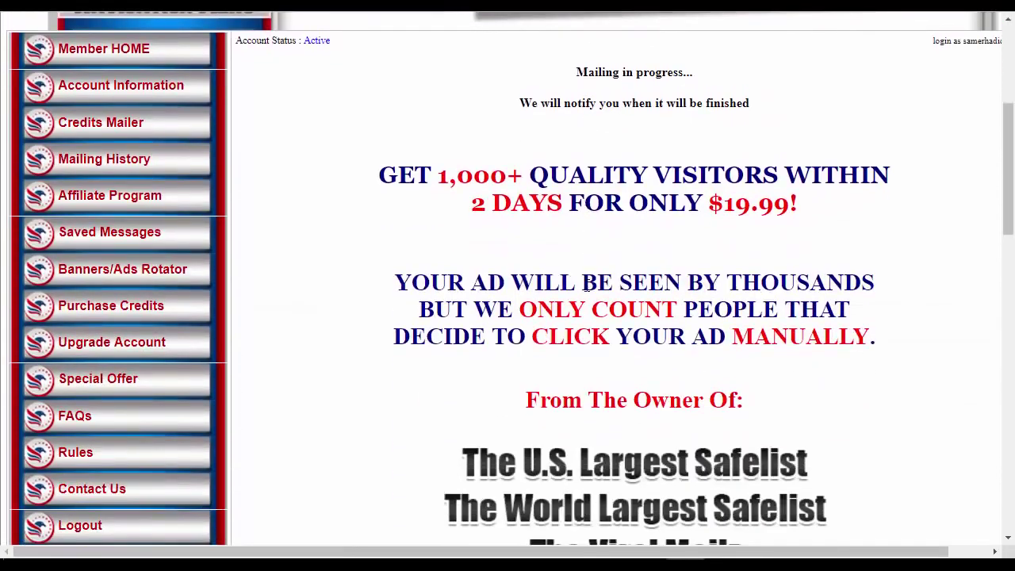
left_click_drag(575, 71, 683, 74)
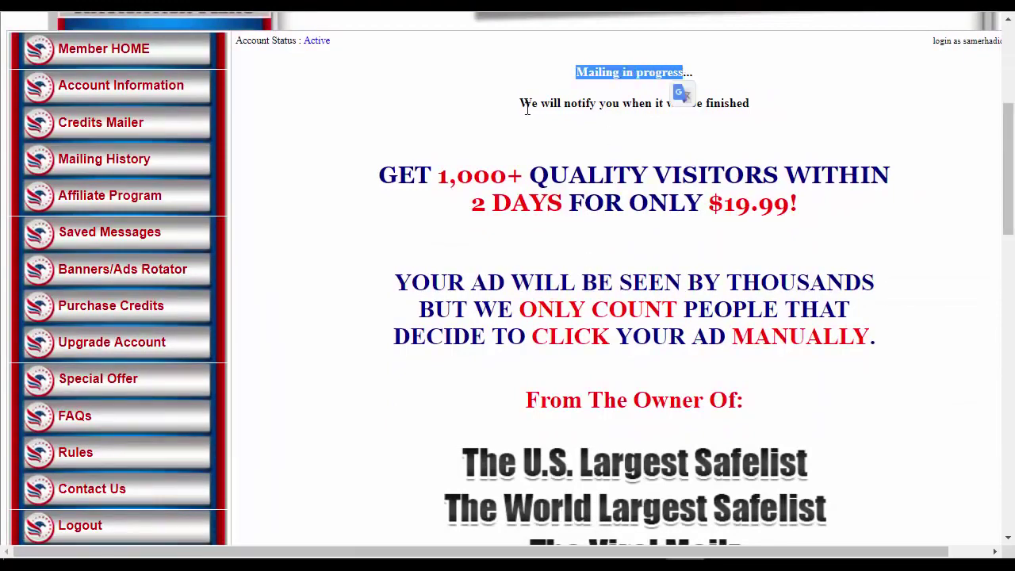
left_click(664, 126)
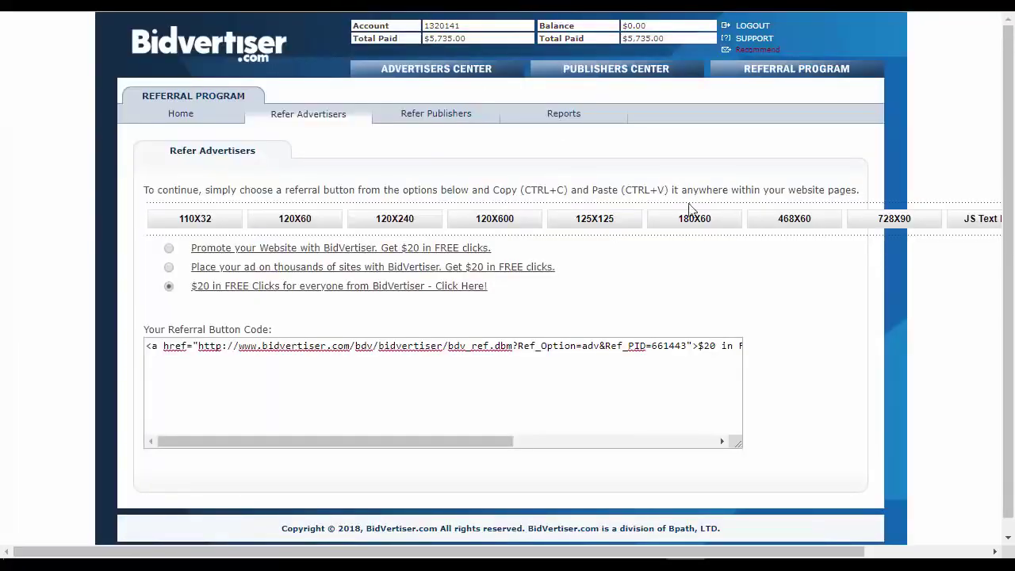
scroll(690, 207, "down", 1)
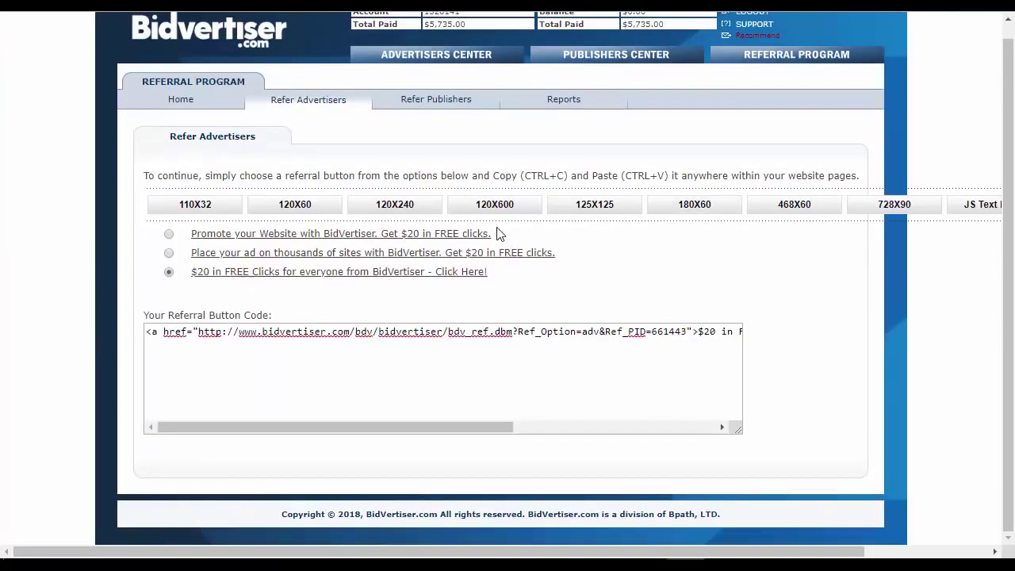
scroll(294, 147, "up", 1)
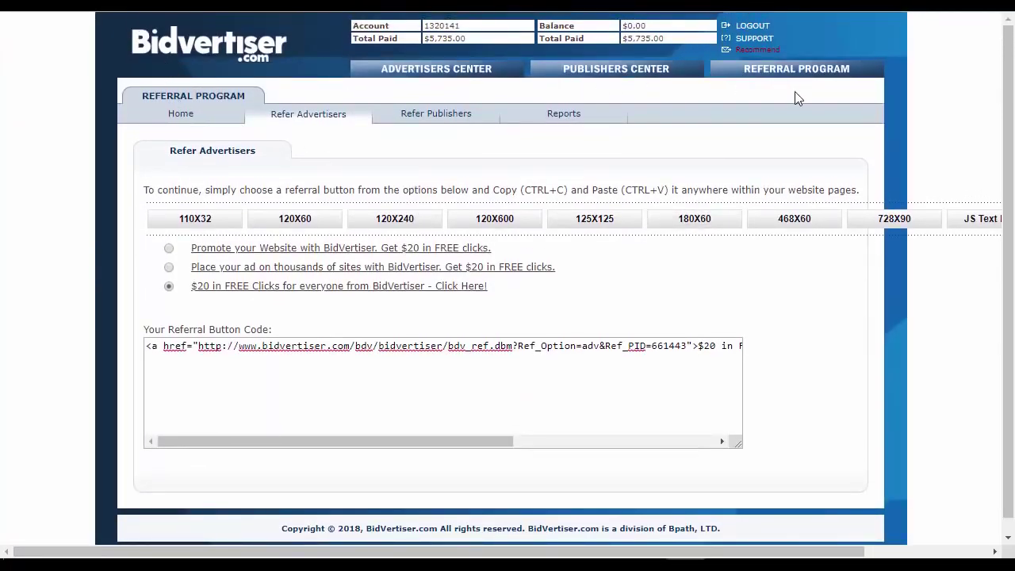
scroll(595, 247, "down", 1)
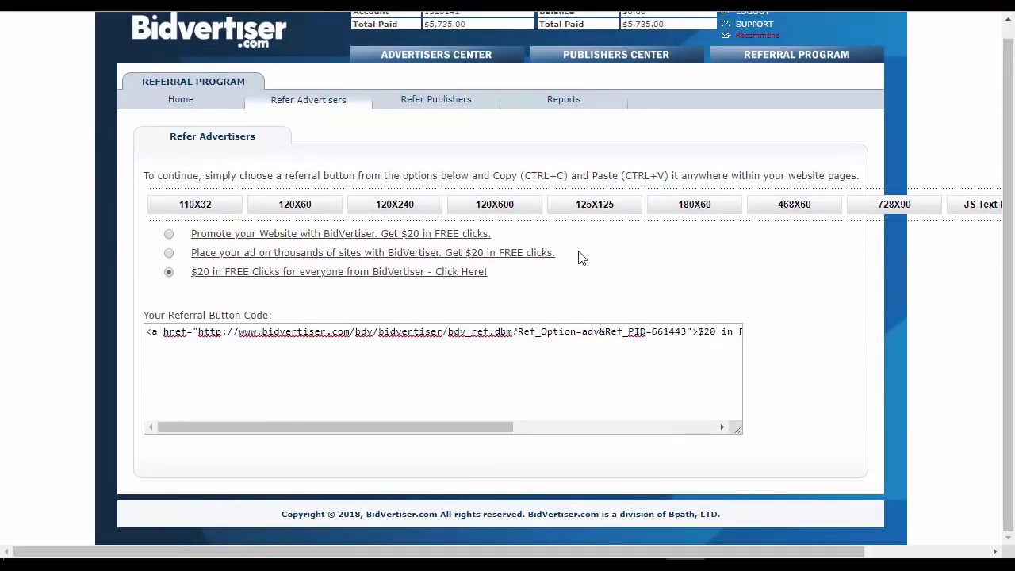
scroll(594, 264, "up", 1)
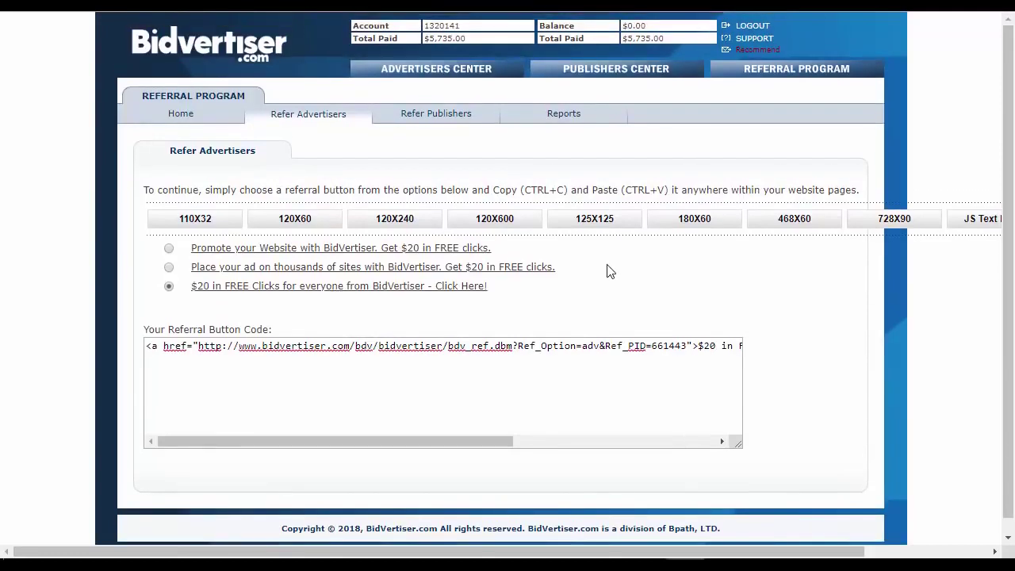
scroll(610, 272, "down", 1)
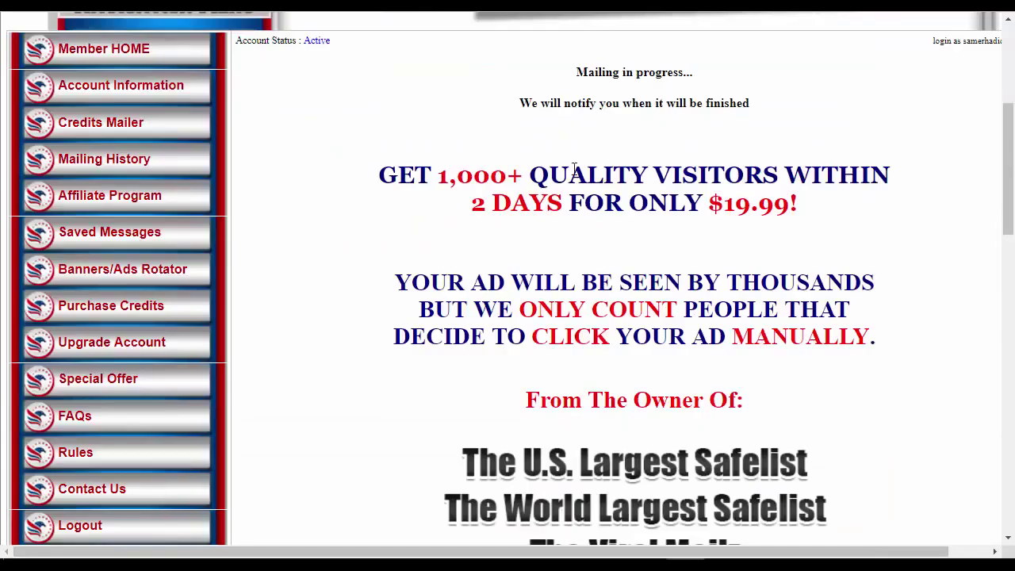
scroll(626, 225, "down", 1)
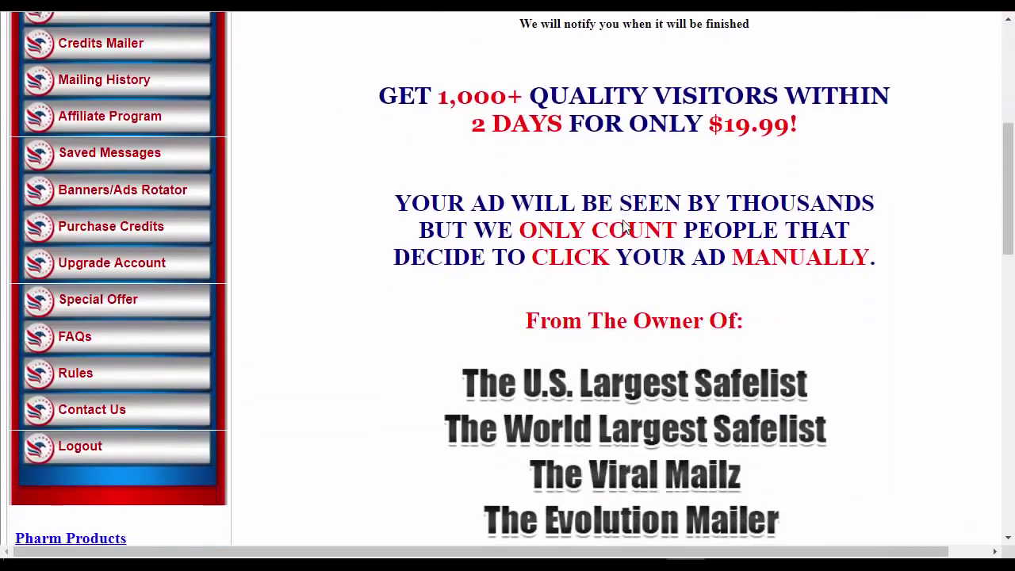
scroll(627, 227, "down", 2)
scroll(623, 230, "down", 1)
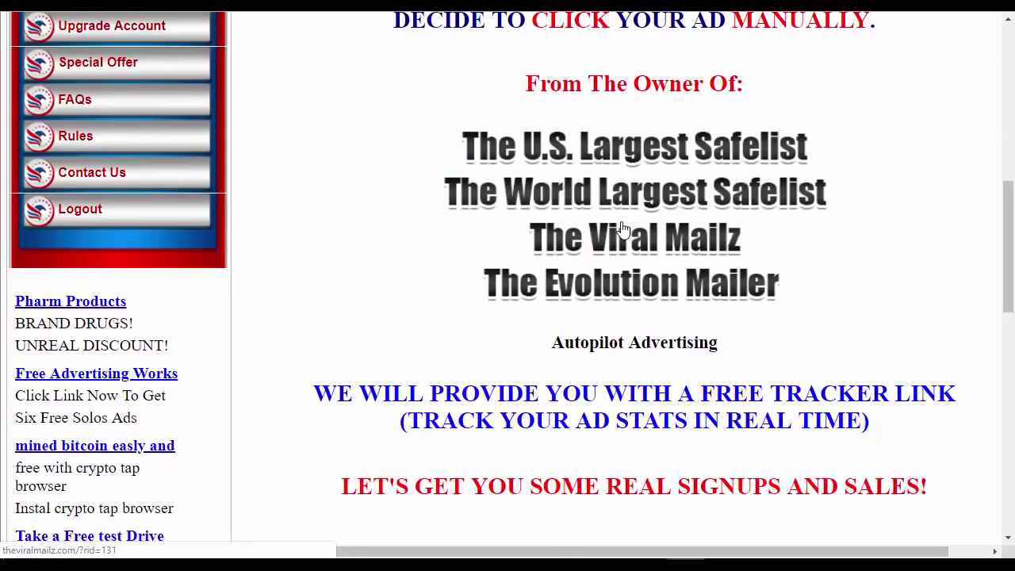
scroll(623, 229, "up", 3)
scroll(622, 225, "up", 1)
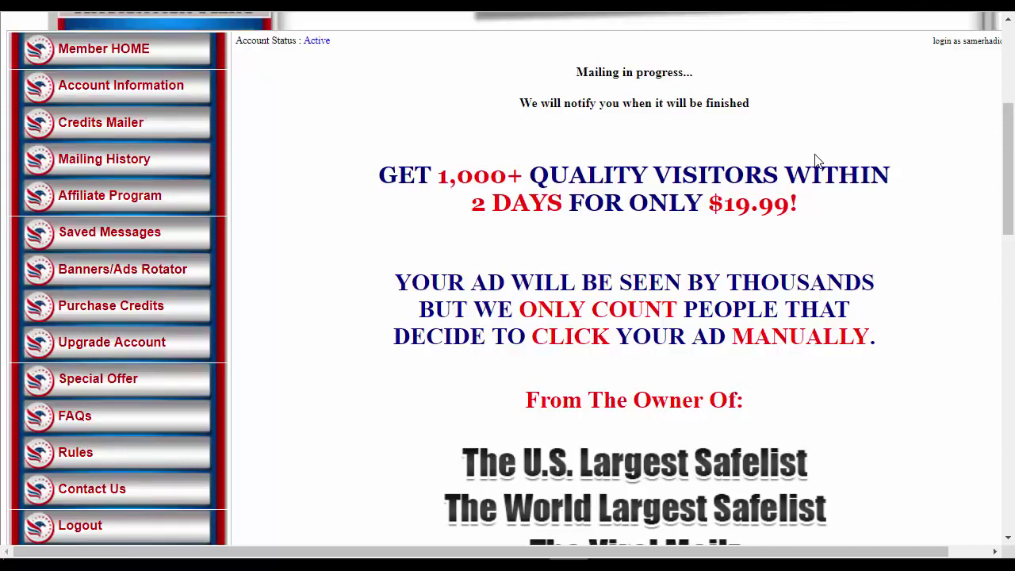
Review the Bidvertiser referral URL in the text editor, then bring up Gmail's 2260-member Mailing Complete email.
left_click(462, 554)
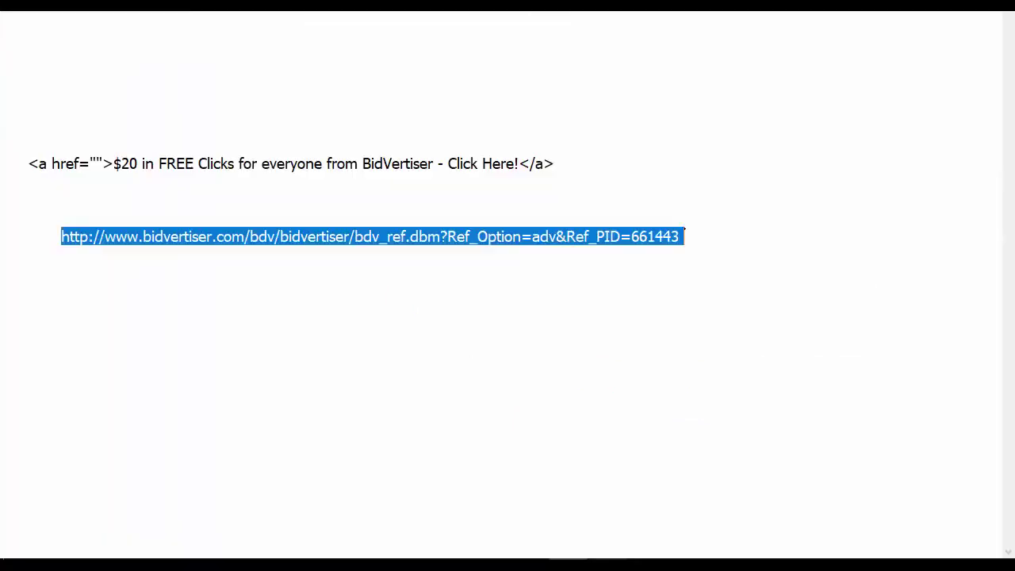
left_click(386, 277)
left_click_drag(56, 236, 693, 242)
left_click(675, 252)
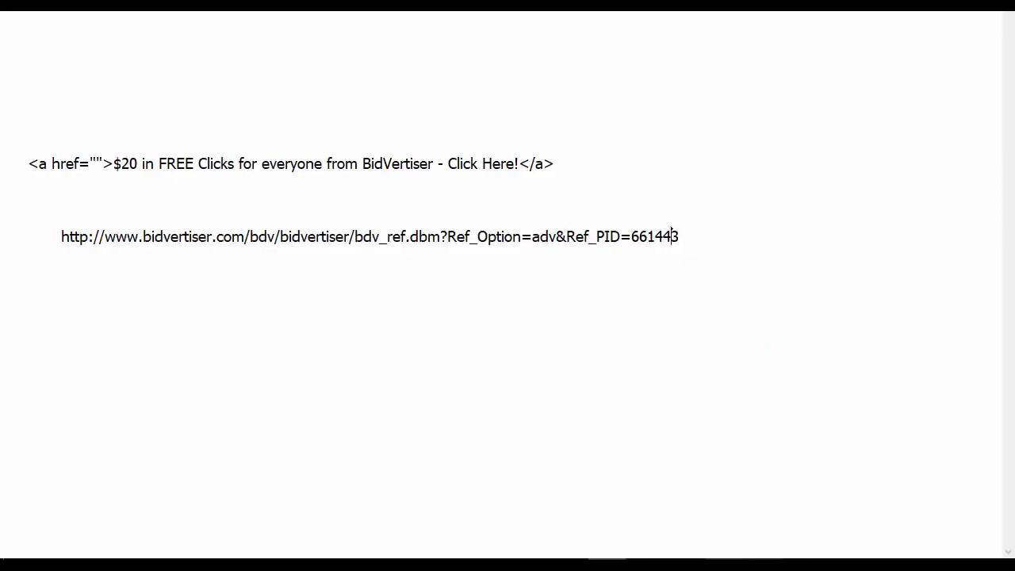
left_click(753, 523)
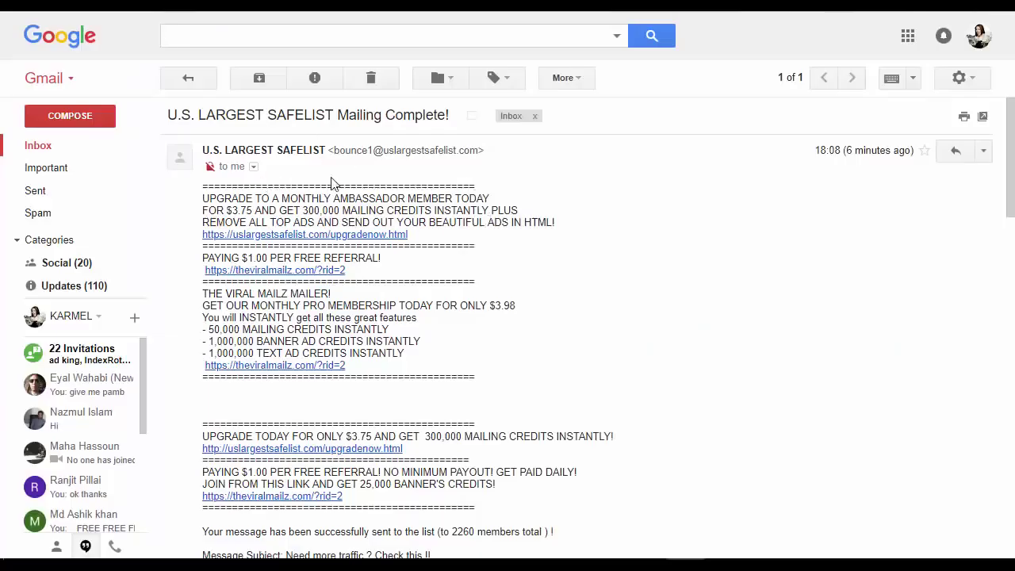
scroll(390, 224, "down", 1)
scroll(390, 224, "up", 1)
left_click_drag(193, 115, 306, 117)
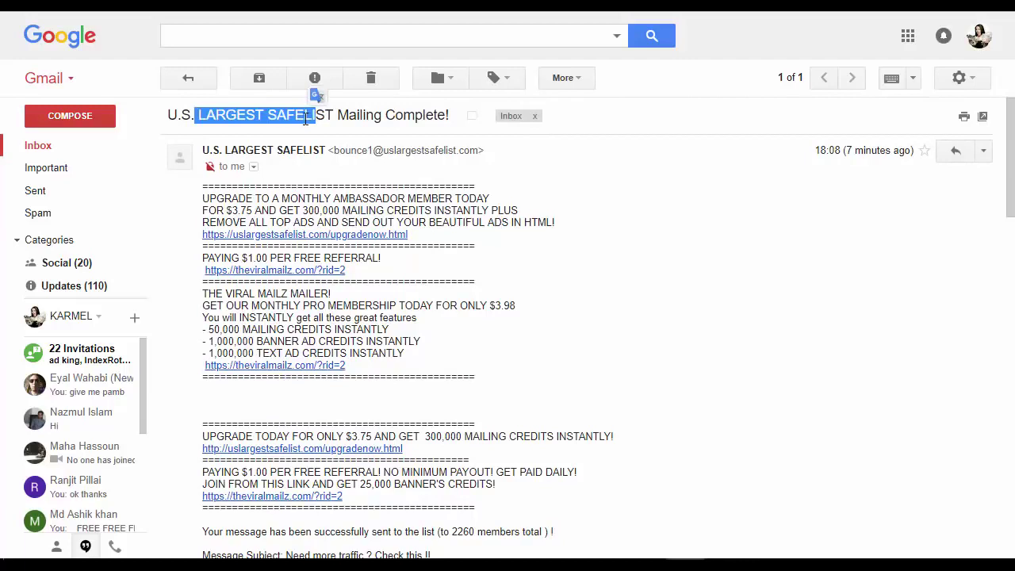
left_click(153, 150)
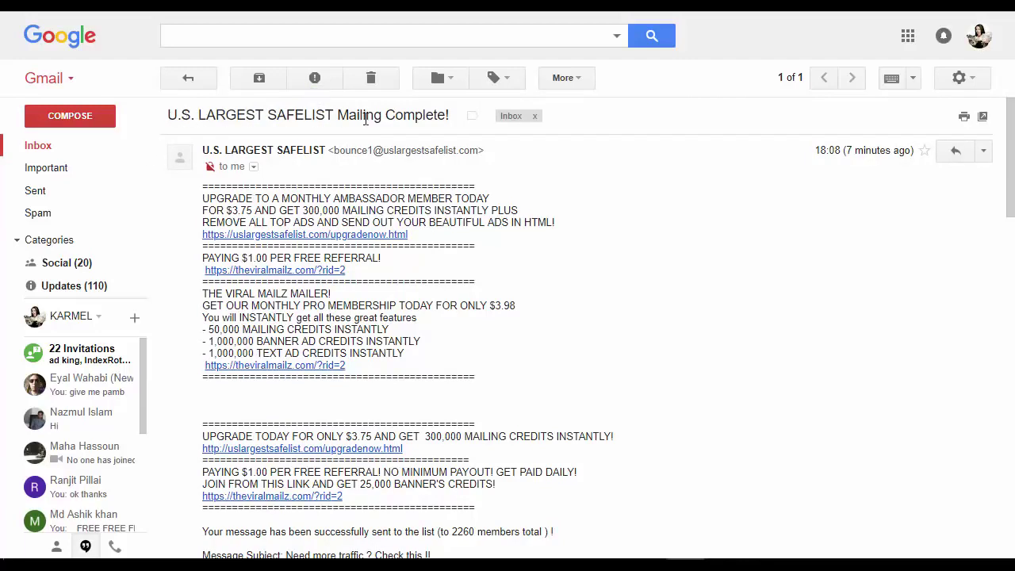
scroll(467, 282, "down", 1)
scroll(457, 282, "down", 4)
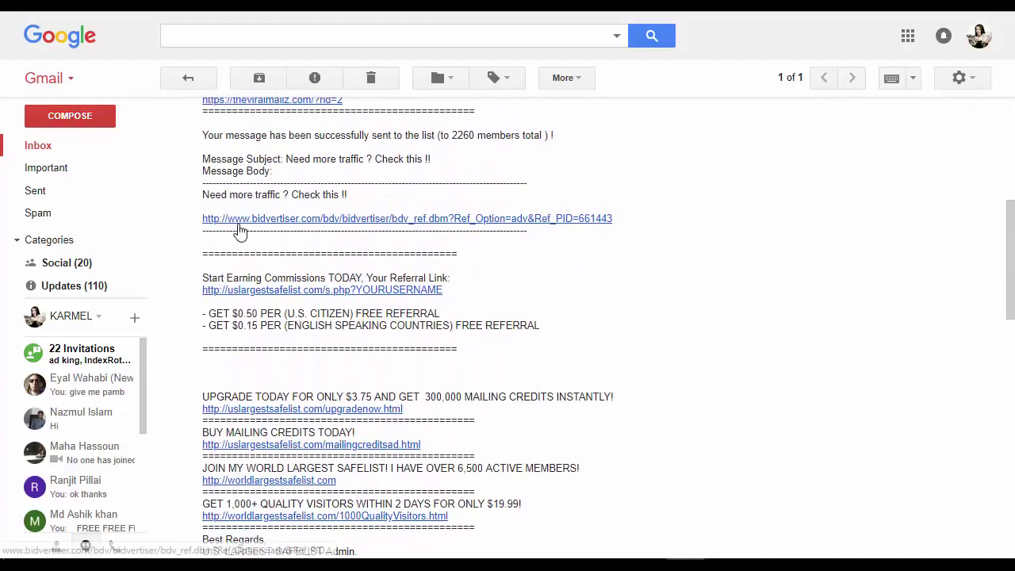
left_click_drag(203, 194, 348, 195)
left_click(414, 204)
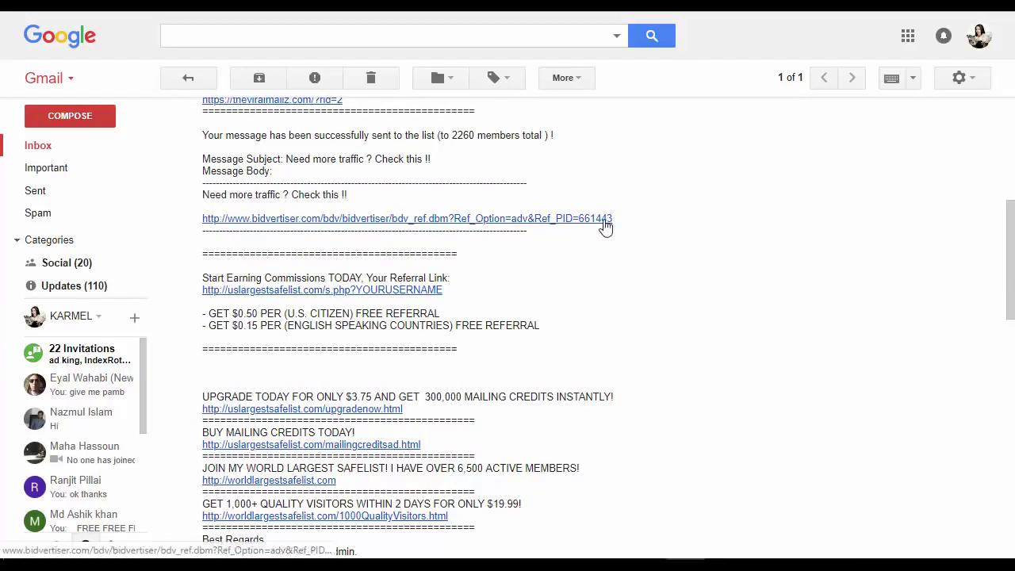
left_click_drag(629, 224, 203, 220)
left_click(421, 253)
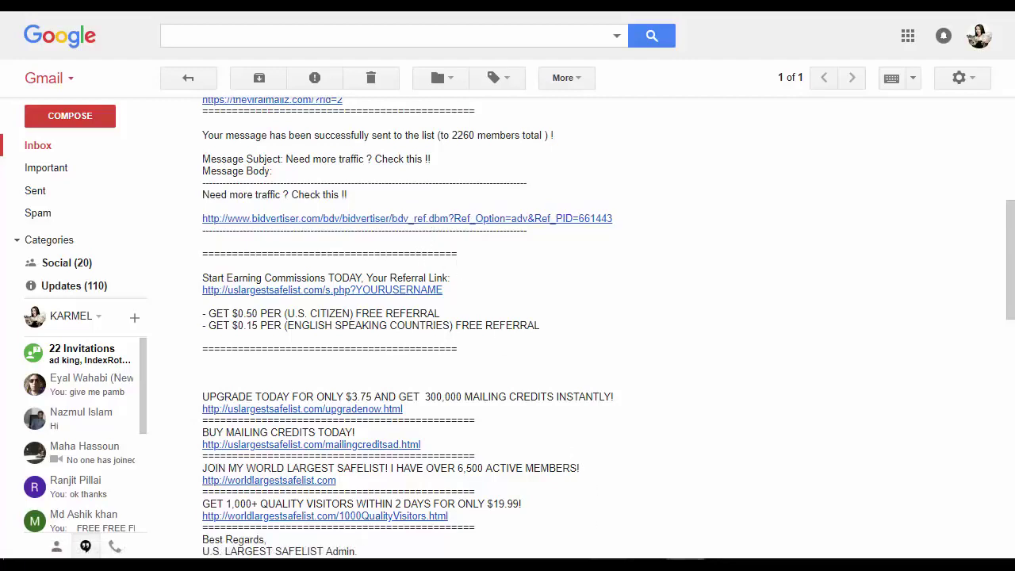
key("alt+Tab")
double_click(409, 235)
Deselect the saved referral URL and go back to Gmail's Mailing Complete email.
left_click(410, 236)
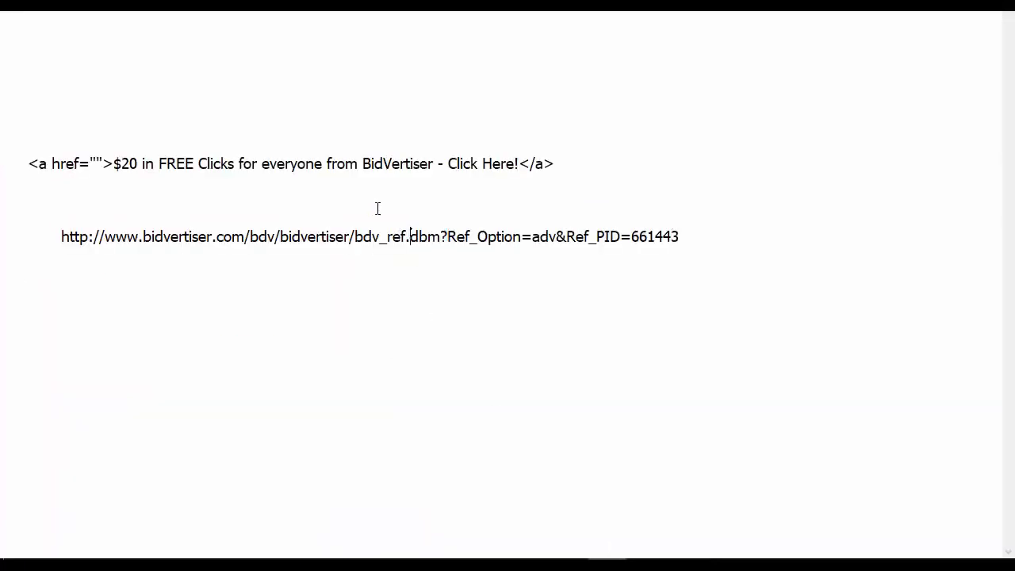
key("alt+Tab")
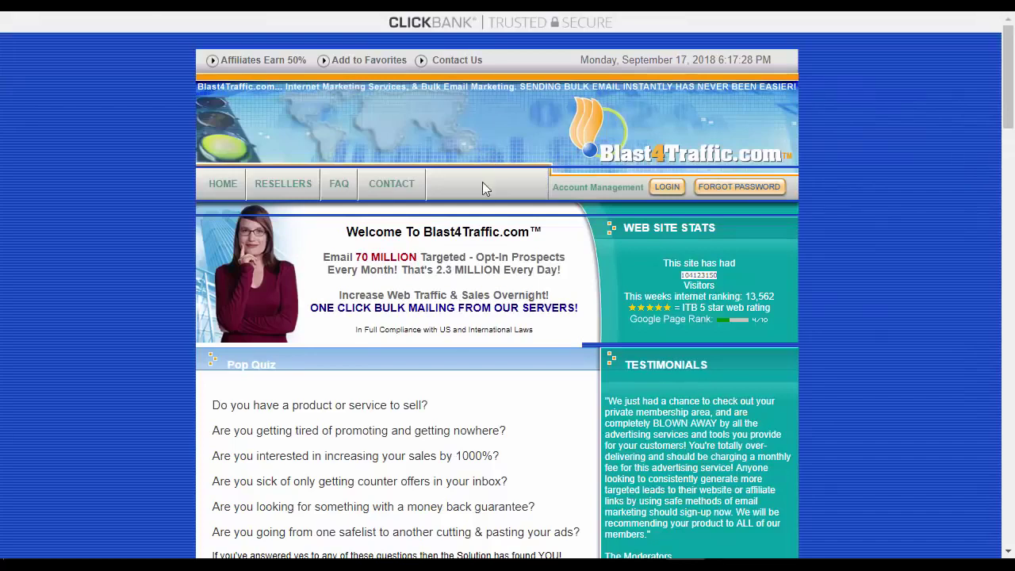
Read the Blast4Traffic home page, highlighting the welcome tagline and the '2.3 MILLION Every Day' line.
scroll(482, 182, "down", 1)
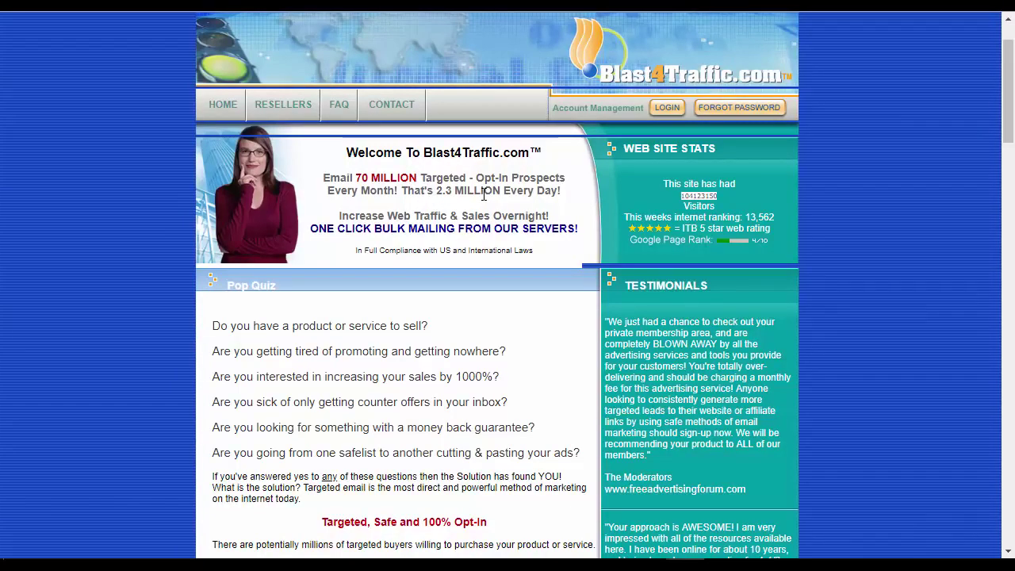
scroll(484, 194, "down", 1)
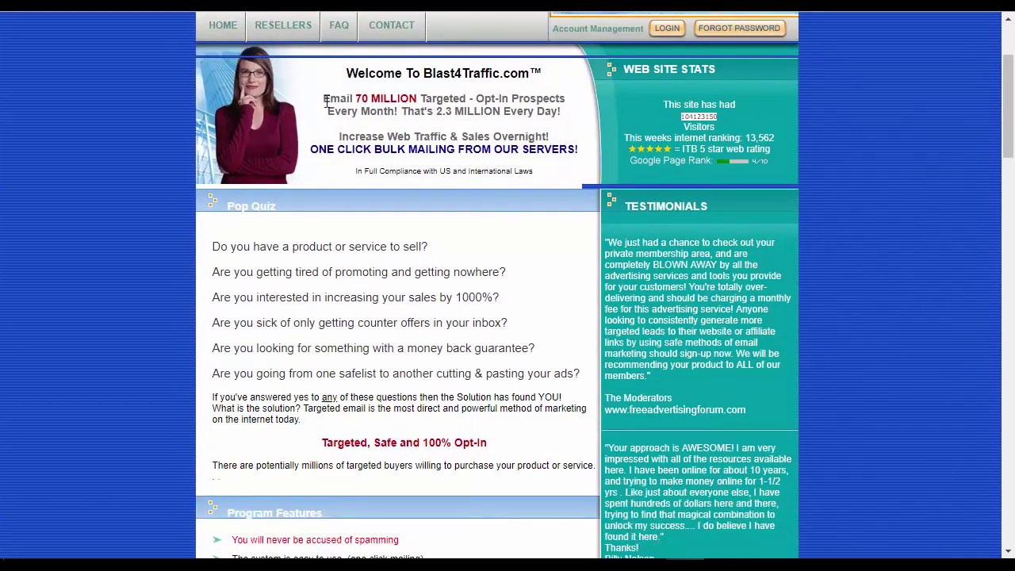
left_click_drag(324, 101, 354, 102)
left_click(560, 111)
left_click_drag(560, 111, 333, 111)
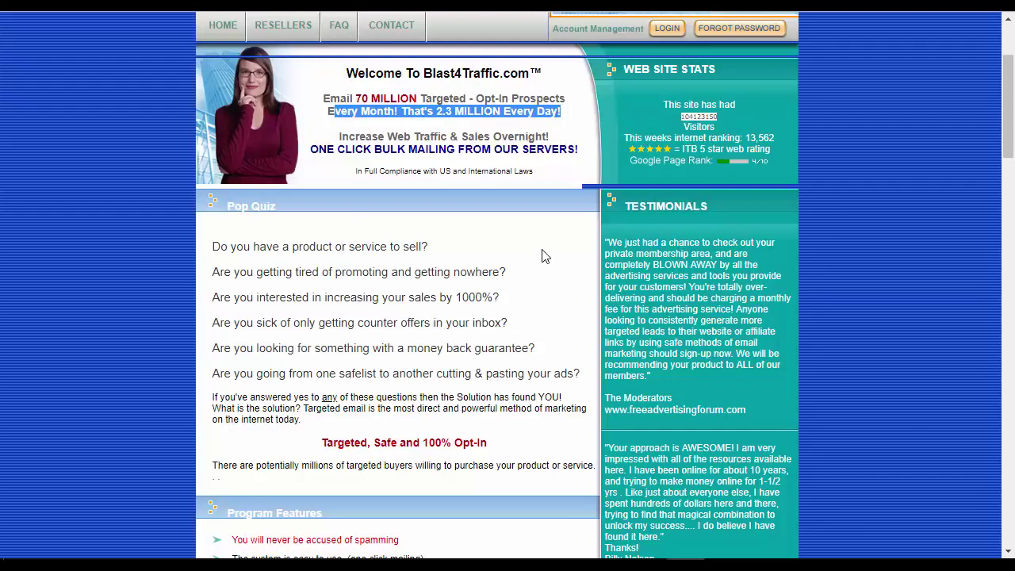
scroll(542, 255, "down", 2)
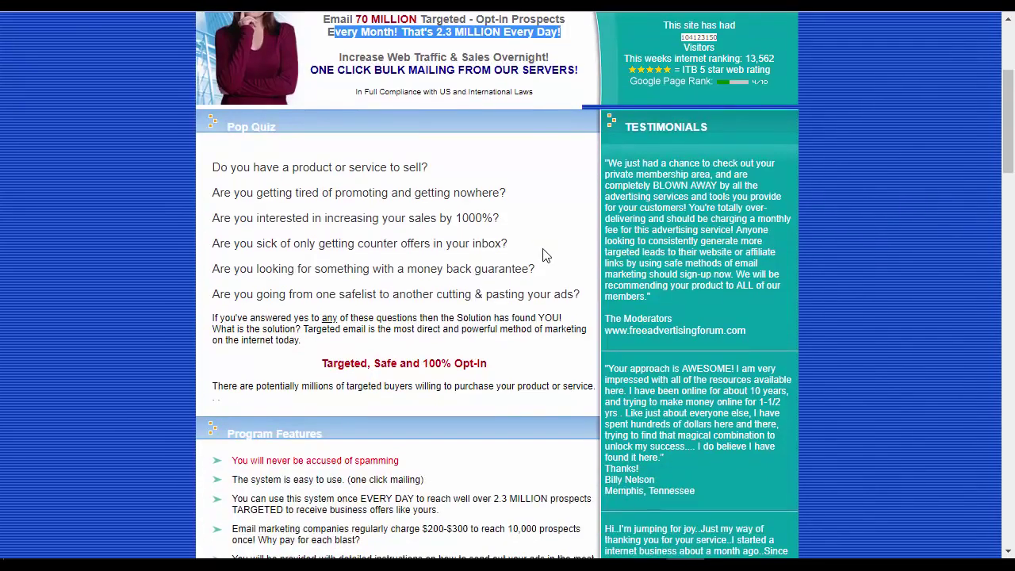
scroll(542, 255, "up", 2)
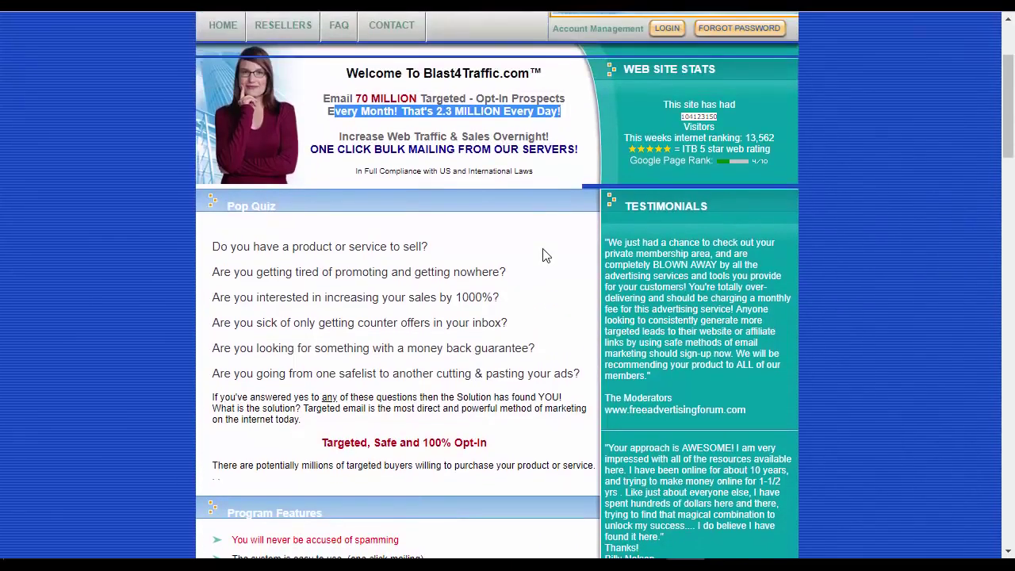
Clear the stray text selections and head to the LOGIN for the members area.
left_click(542, 255)
left_click_drag(384, 271, 450, 272)
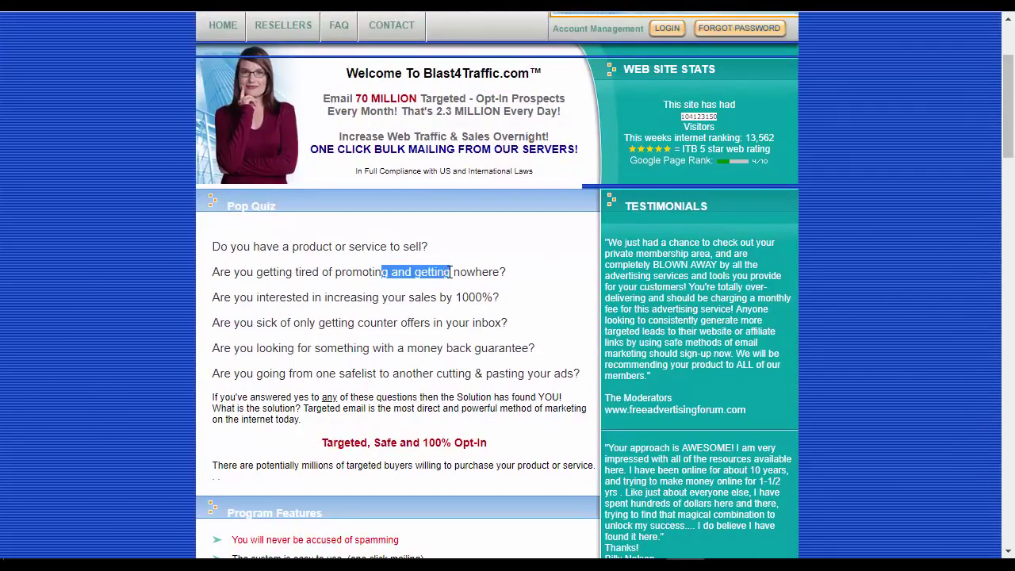
left_click(505, 271)
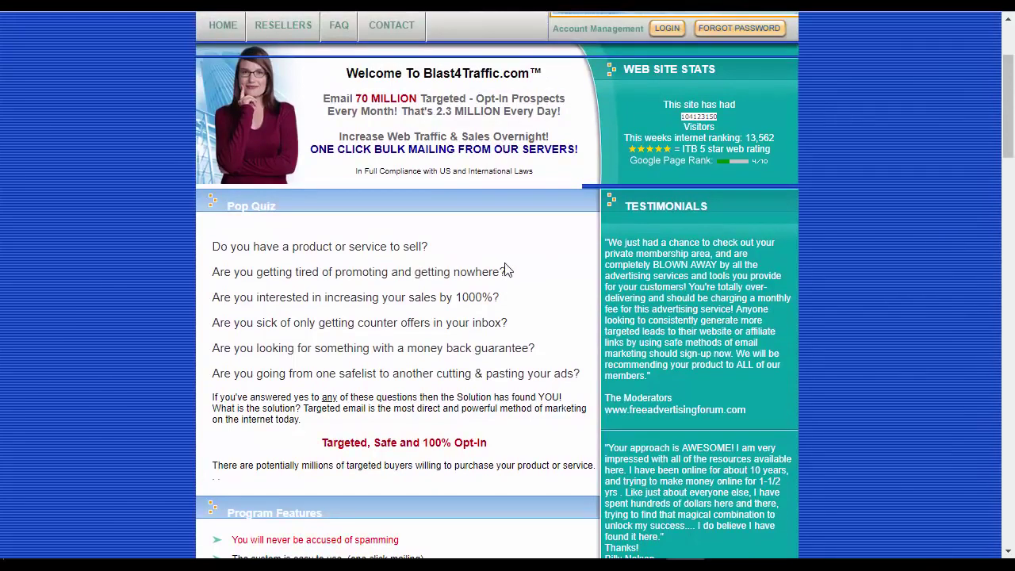
left_click(668, 30)
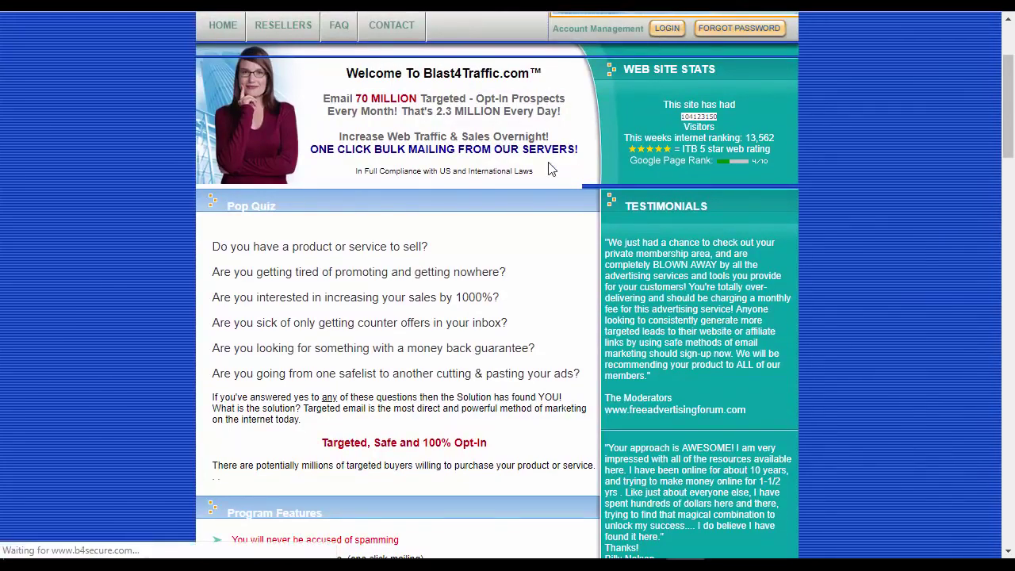
Go via the '2.3M Bulk Mailer Create Account' page's Members link to the Active Bulk Mailer Members Area.
scroll(543, 206, "down", 1)
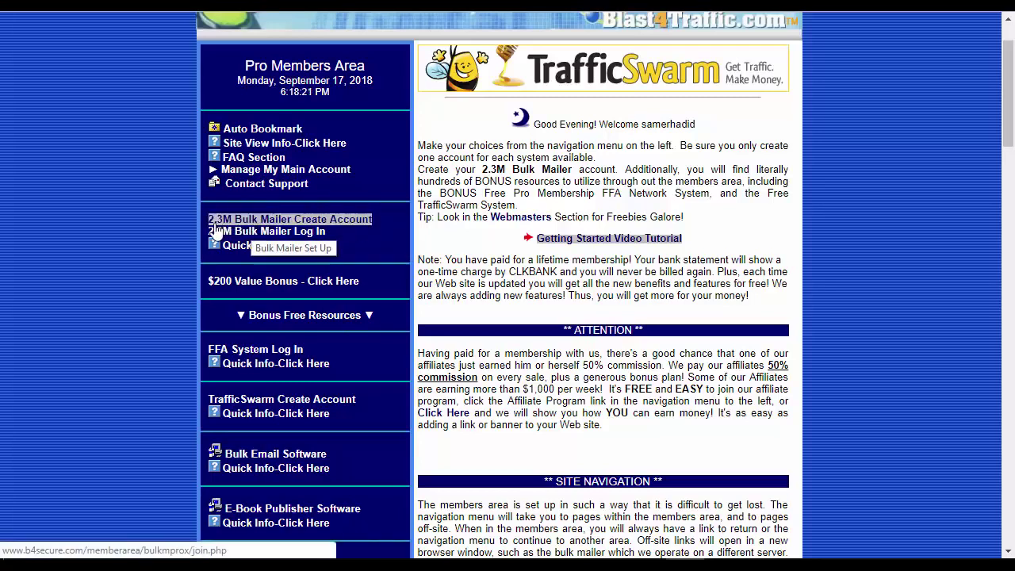
left_click(305, 223)
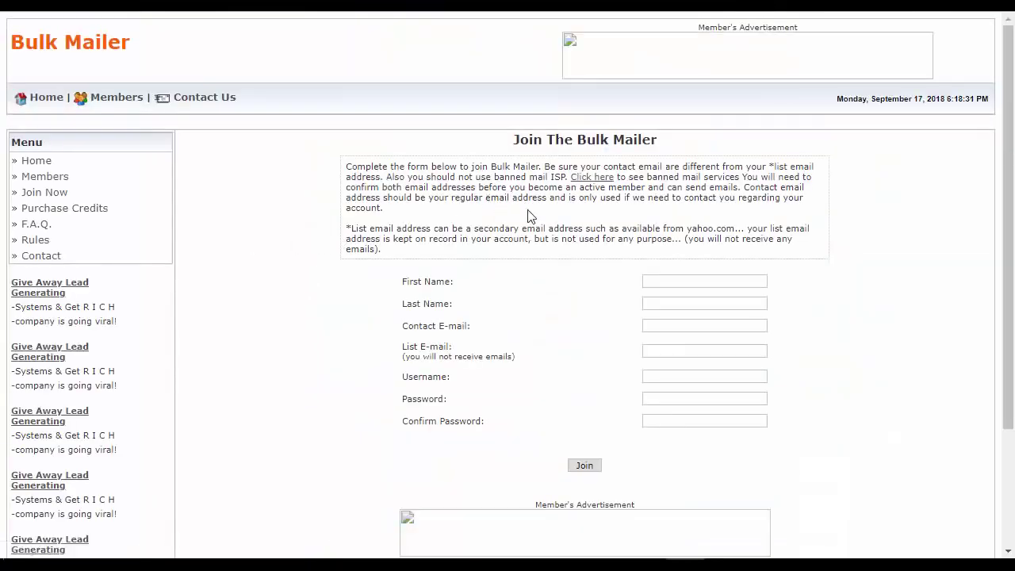
left_click(117, 98)
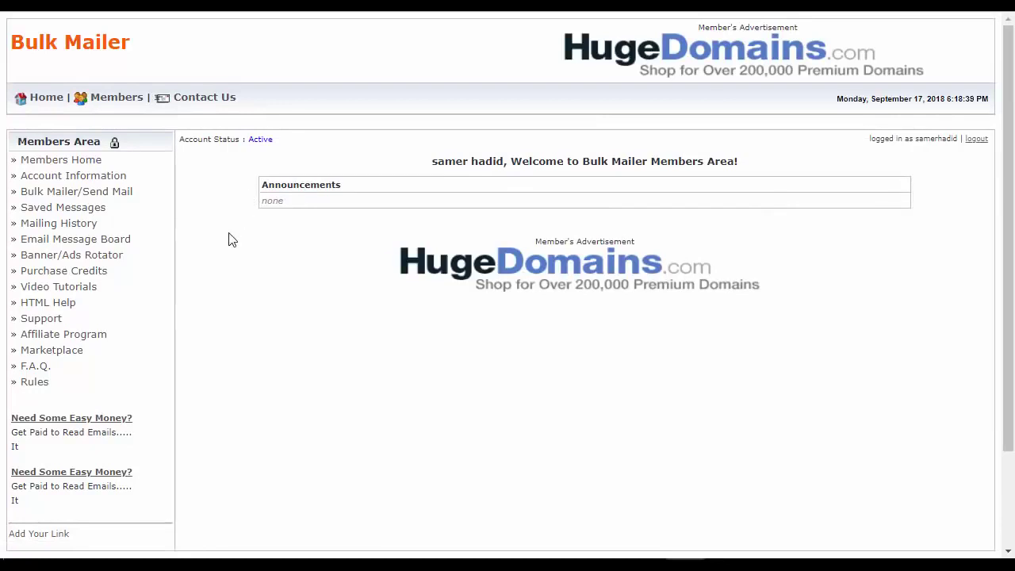
scroll(232, 240, "down", 2)
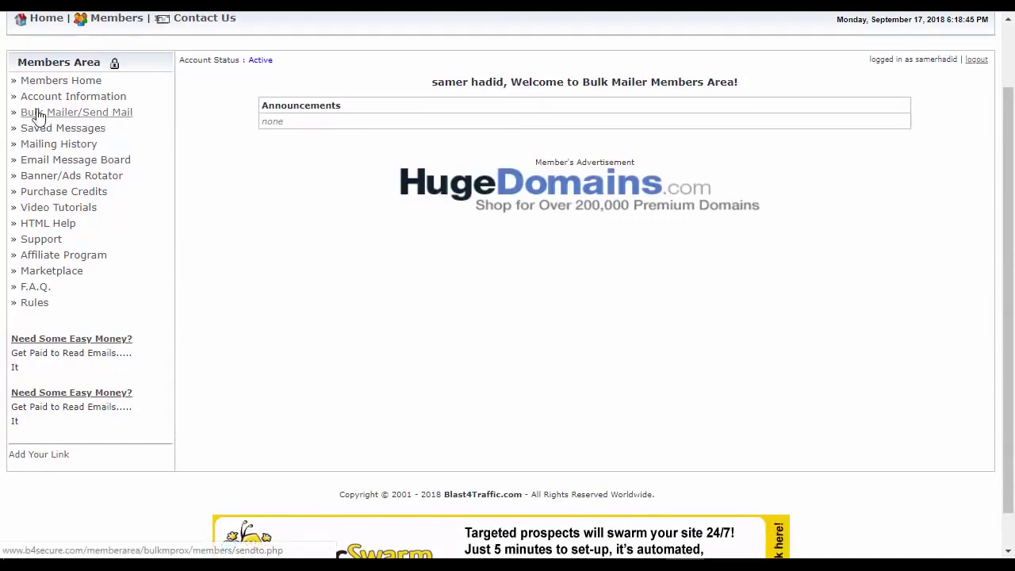
Open Bulk Mailer/Send Mail and look over the empty form with its 60000-character, 5-category limits.
left_click(107, 116)
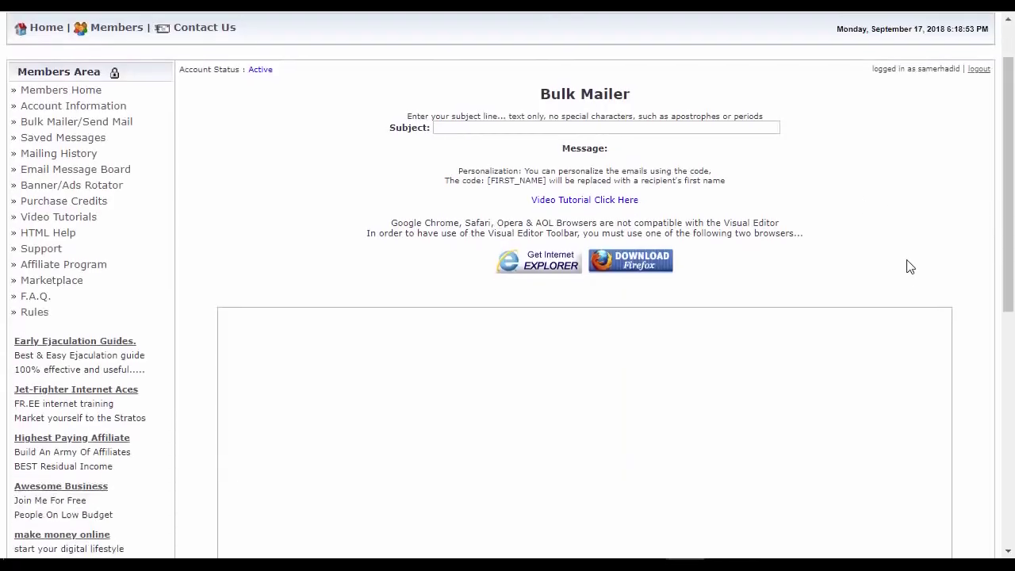
scroll(909, 267, "down", 2)
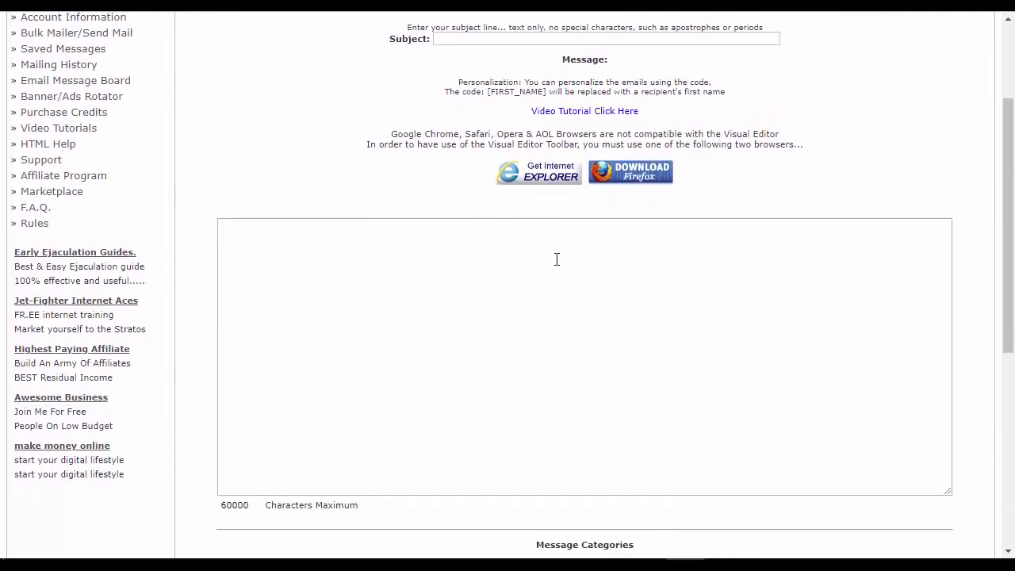
scroll(553, 259, "up", 2)
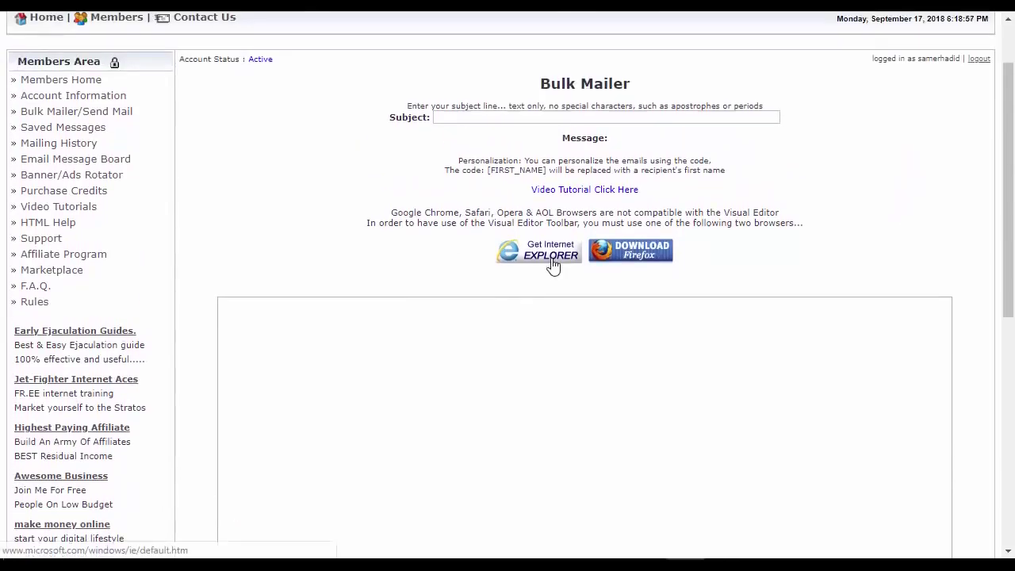
scroll(553, 265, "down", 2)
scroll(553, 258, "down", 6)
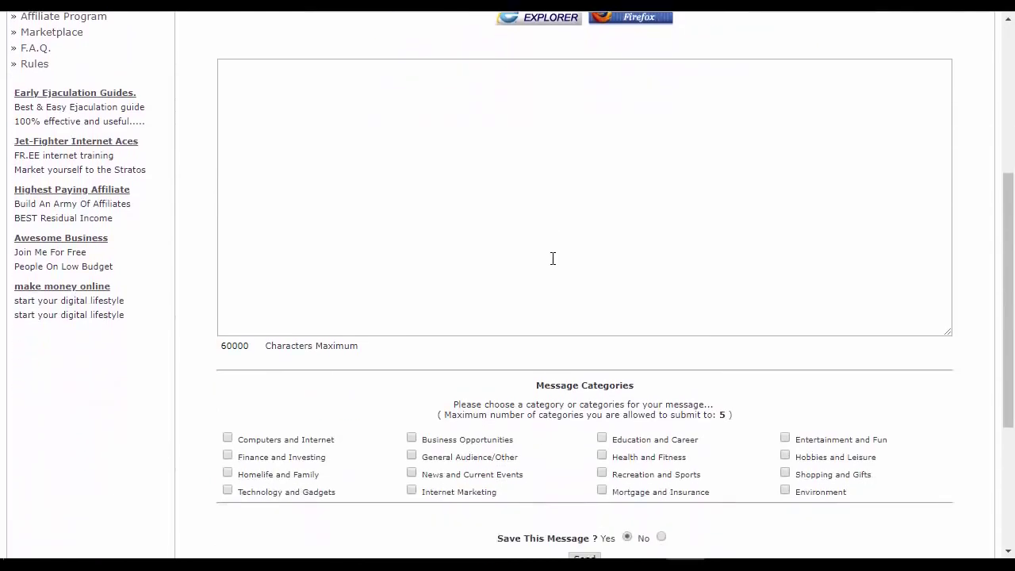
scroll(552, 259, "up", 3)
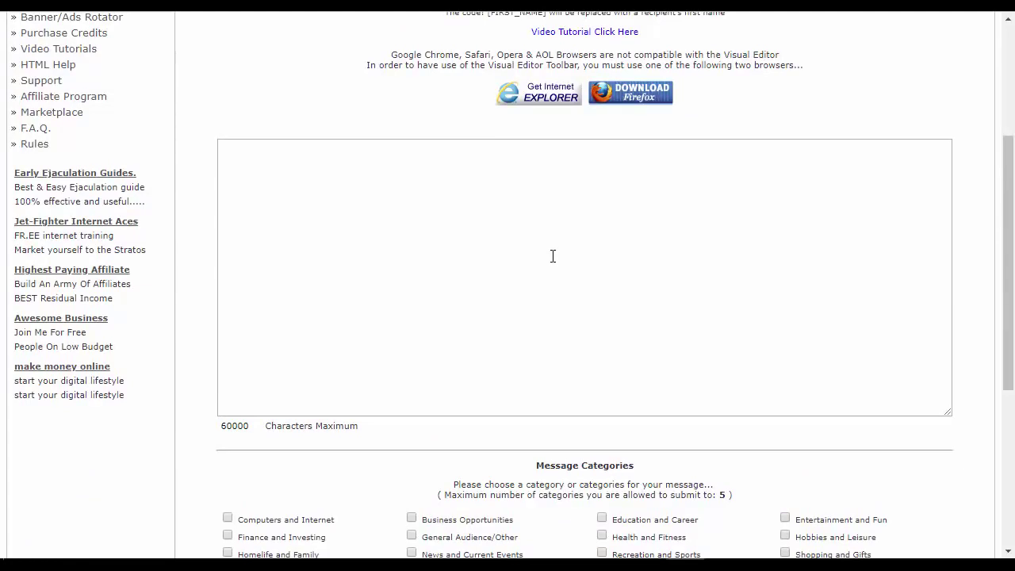
scroll(553, 256, "up", 1)
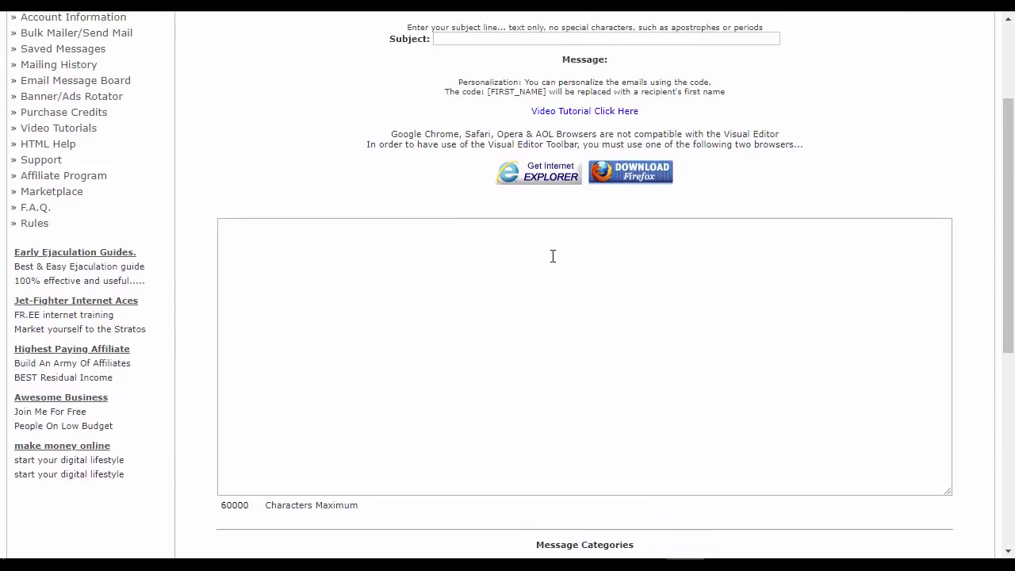
scroll(687, 262, "down", 1)
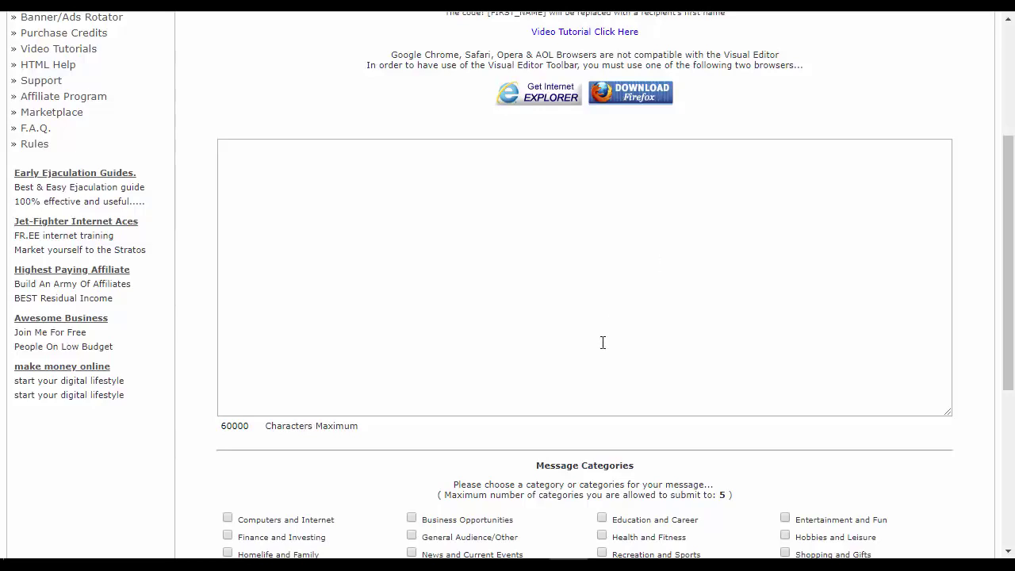
Copy the Bidvertiser referral URL from the notes and place the cursor in the Bulk Mailer message body.
left_click(606, 508)
left_click_drag(679, 236, 62, 244)
key("ctrl+c")
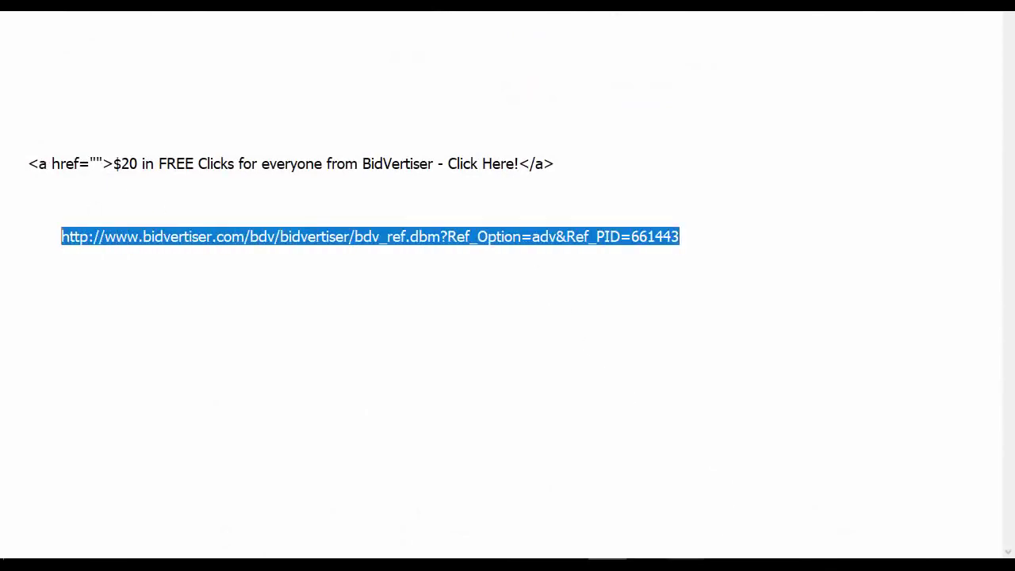
left_click(730, 535)
left_click(529, 237)
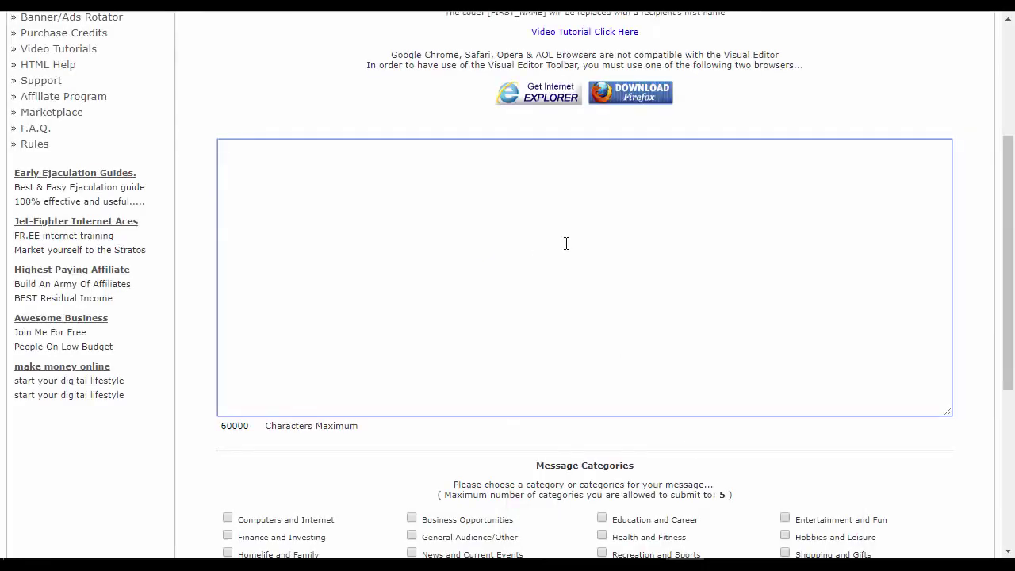
Paste the Bidvertiser referral URL into the message body and check the form below it.
key("ctrl+v")
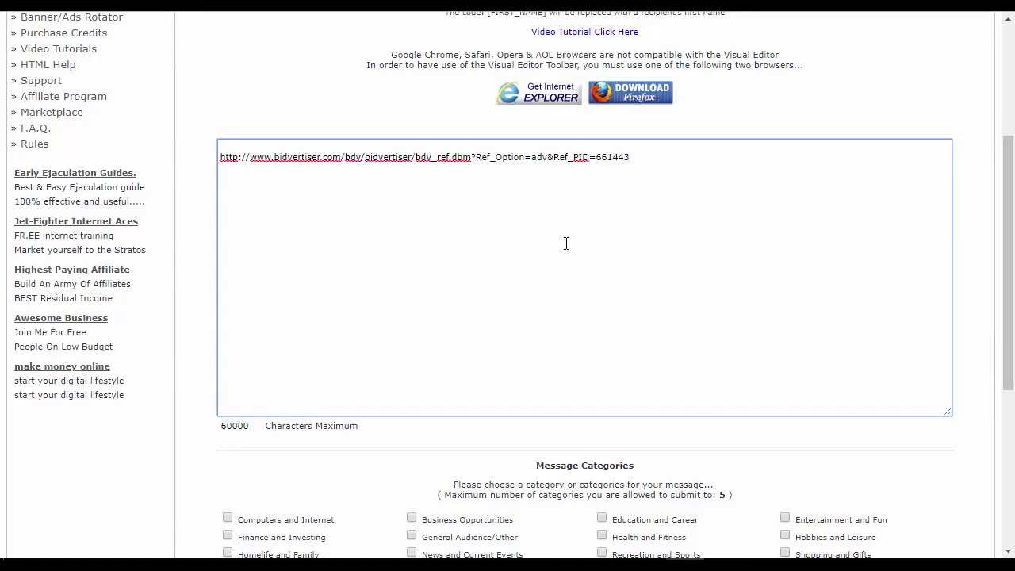
scroll(585, 270, "down", 3)
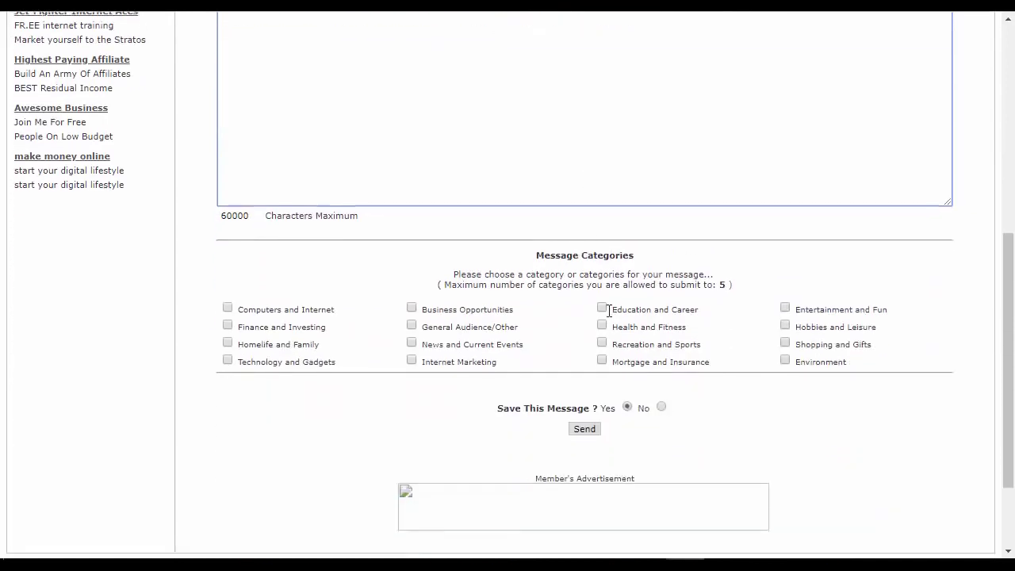
scroll(604, 349, "down", 2)
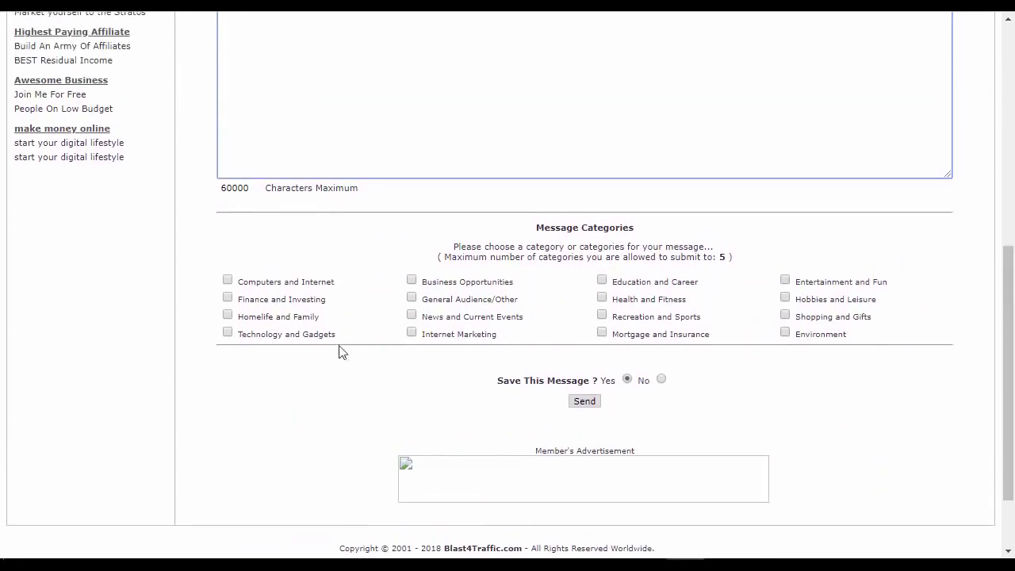
scroll(481, 254, "up", 5)
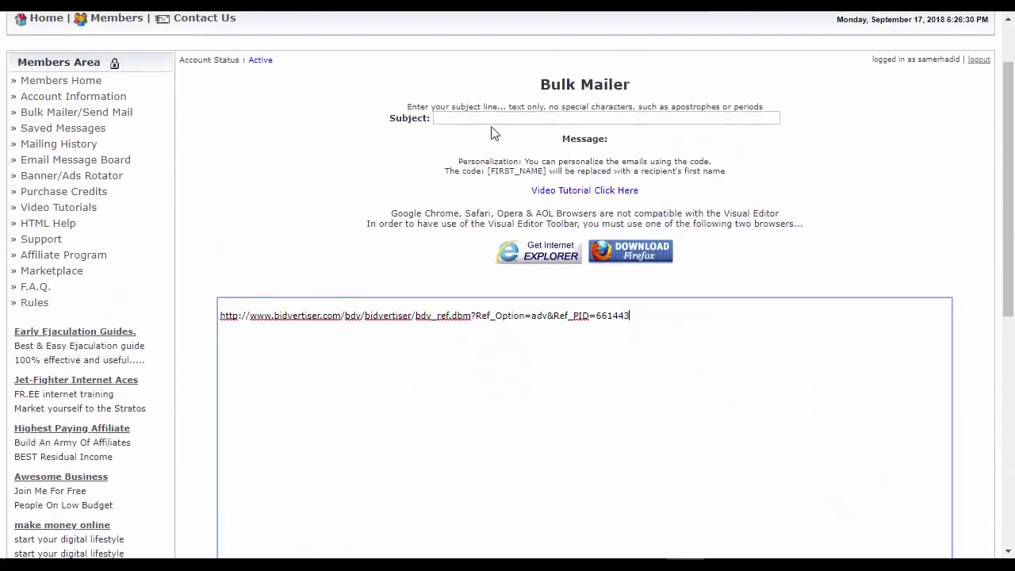
Choose the saved subject 'Need more traffic ? Check this !!' from the subject field's suggestions.
left_click(493, 117)
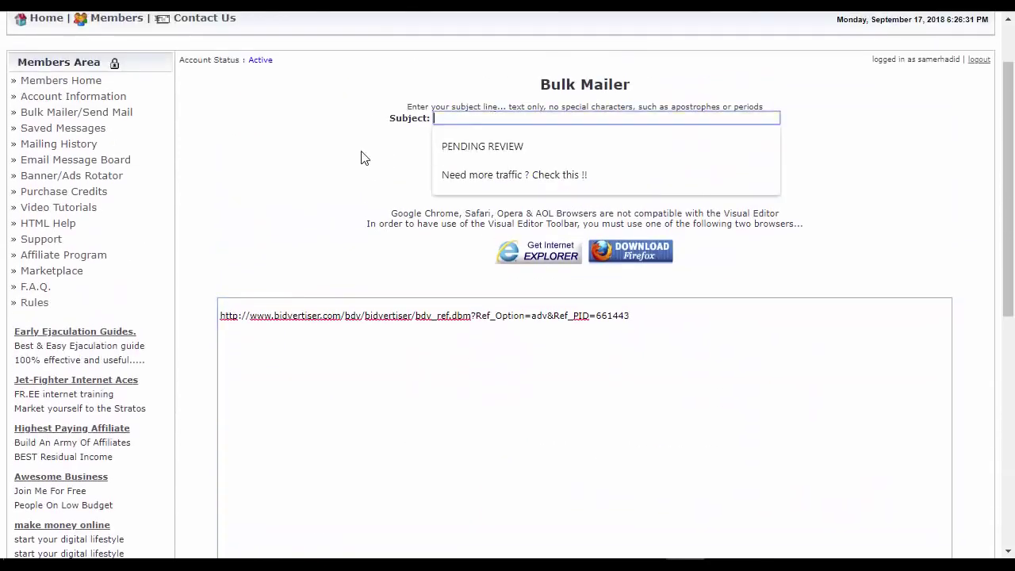
left_click(467, 121)
left_click(482, 174)
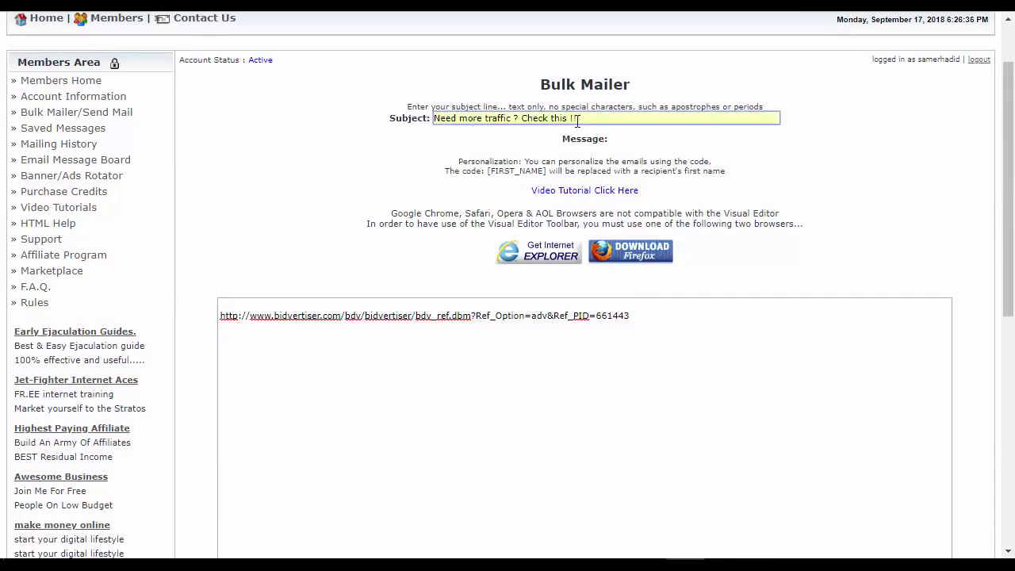
left_click_drag(577, 119, 331, 135)
left_click(351, 185)
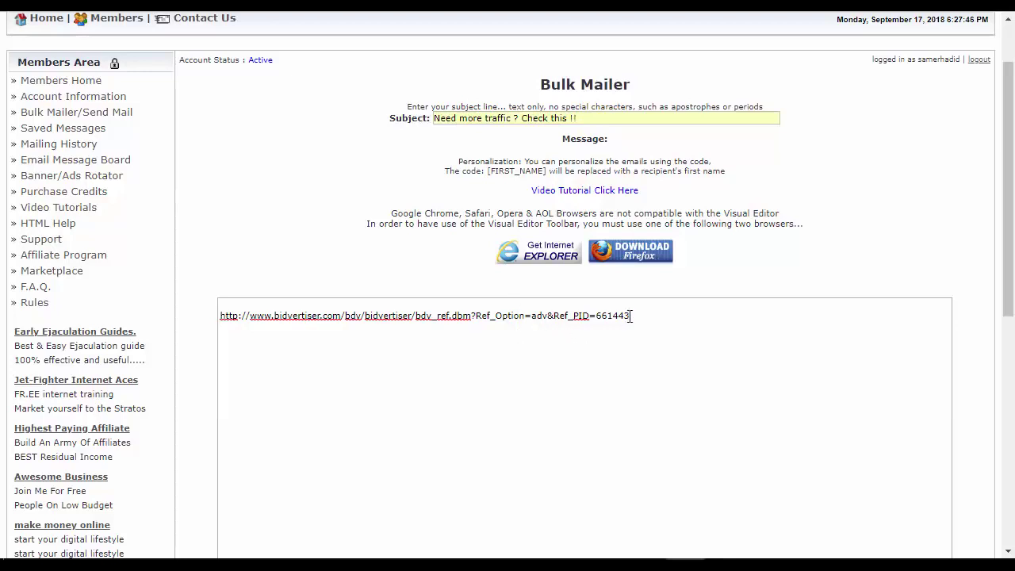
Review the message URL and select the full subject line text.
left_click_drag(630, 316, 201, 317)
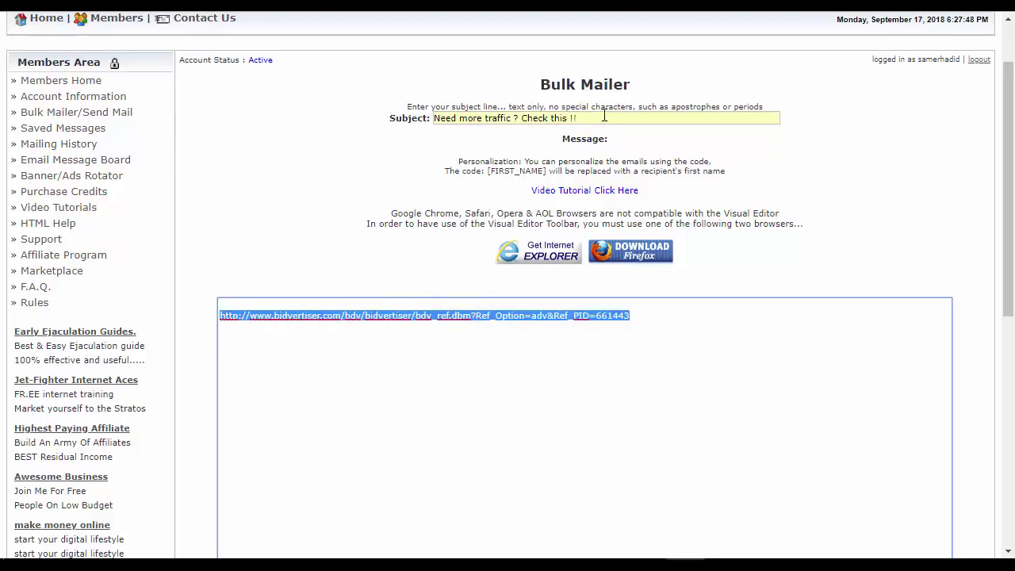
left_click_drag(603, 117, 383, 118)
left_click(337, 129)
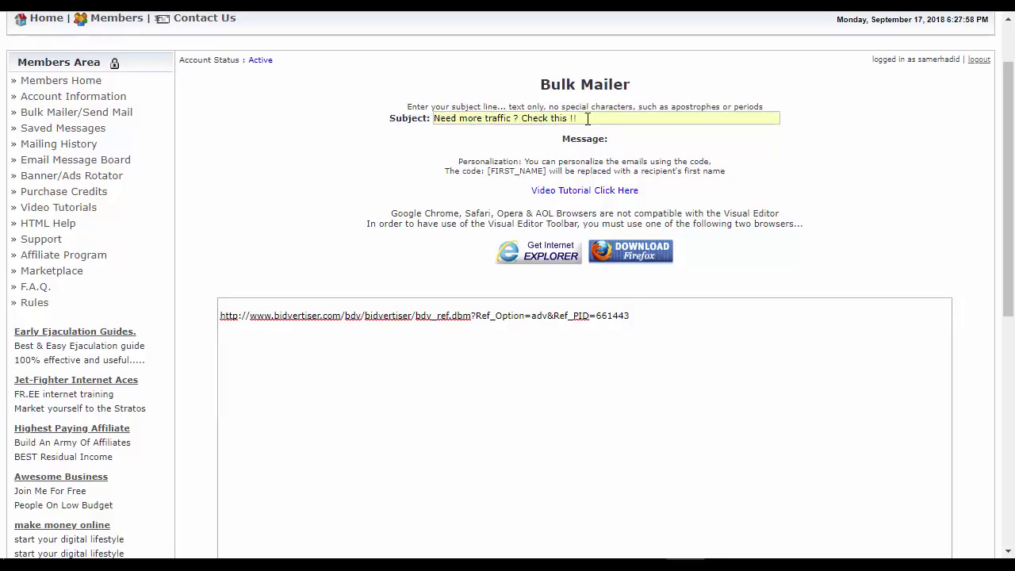
left_click_drag(587, 119, 358, 127)
key("ctrl+c")
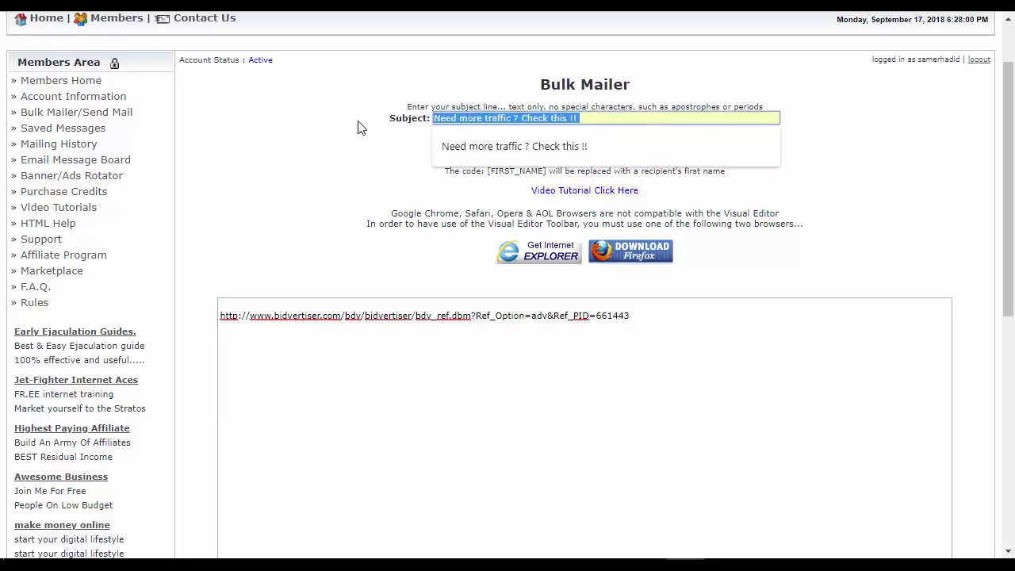
Paste 'Need more traffic ? Check this !!' as the message's first line, followed by a blank line.
left_click(274, 301)
key("ctrl+v")
key("Return")
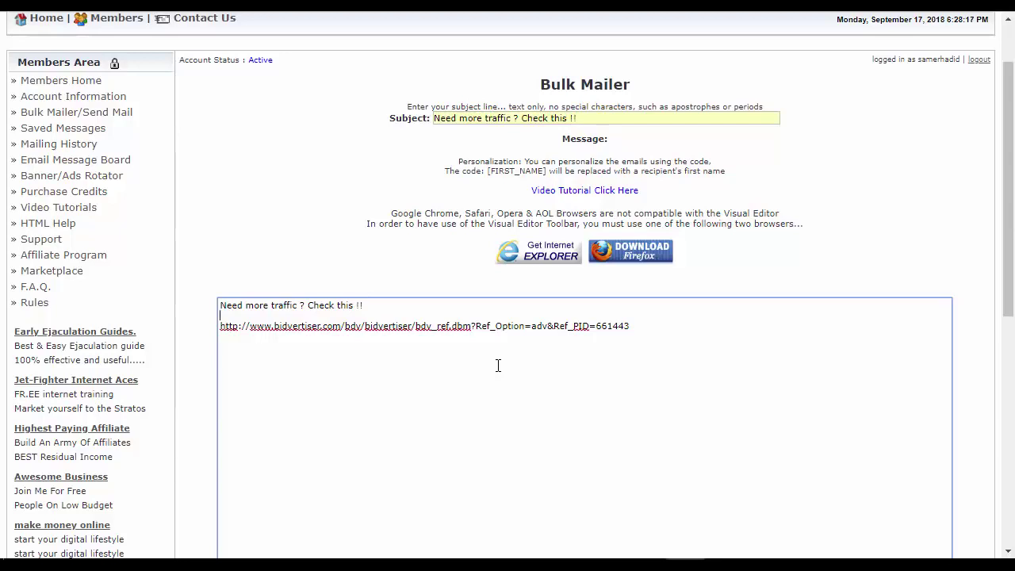
Scroll to Message Categories and tick Computers and Internet and Business Opportunities.
scroll(536, 313, "down", 5)
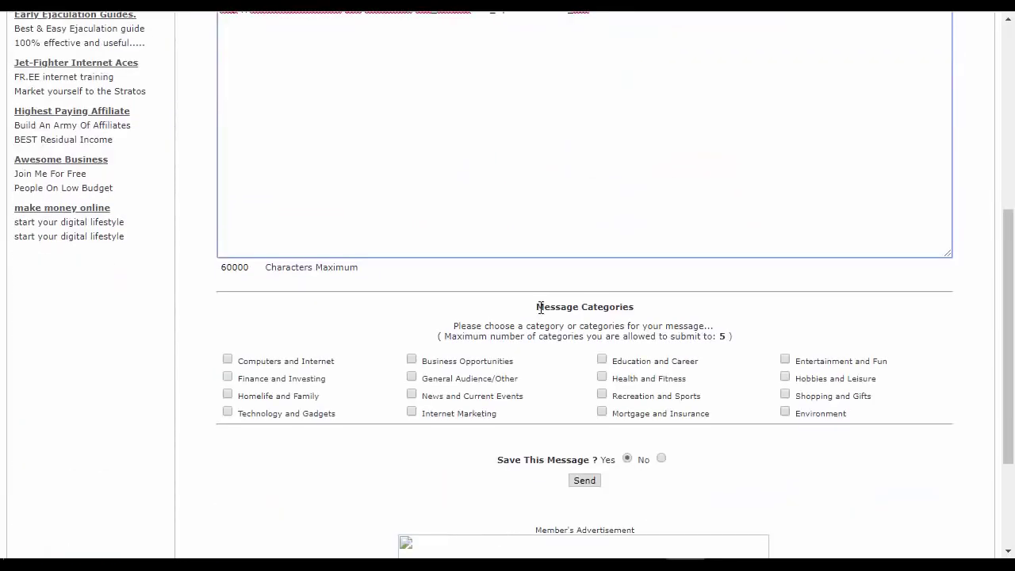
scroll(365, 265, "up", 3)
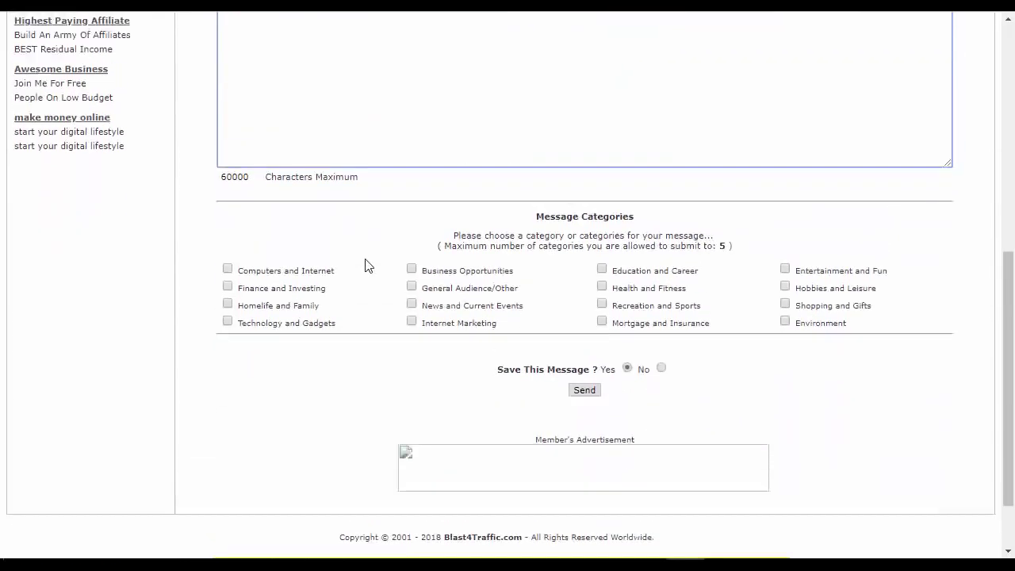
scroll(366, 257, "down", 1)
scroll(366, 256, "down", 1)
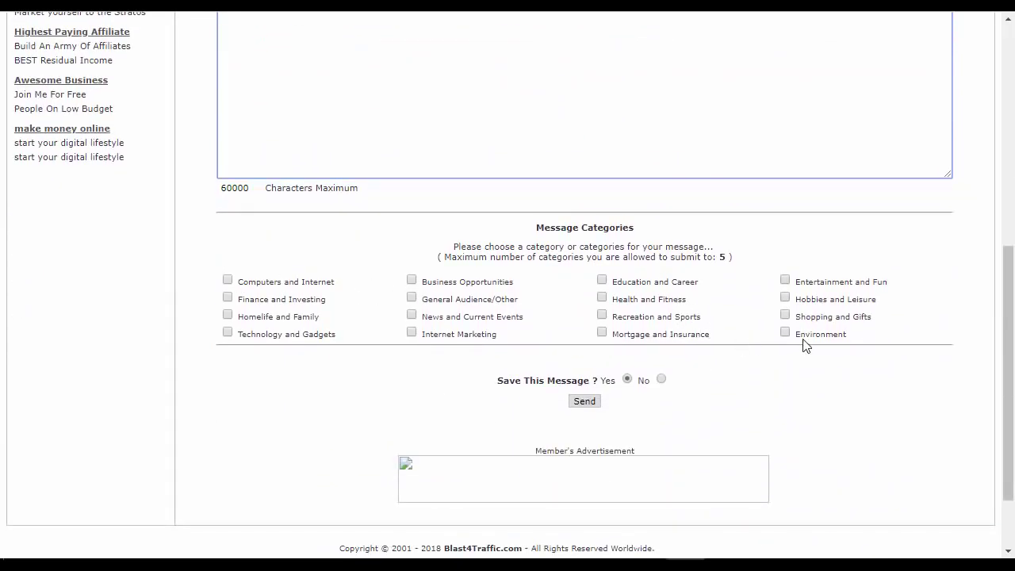
left_click_drag(725, 256, 539, 284)
left_click(537, 293)
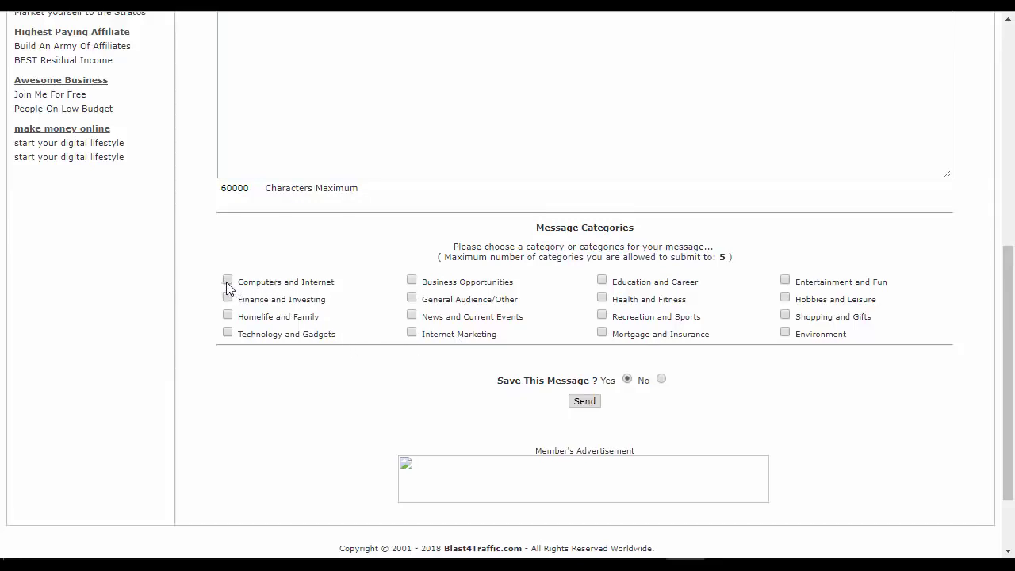
left_click(412, 281)
Tick Internet Marketing, Finance and Investing, and Technology and Gadgets.
left_click_drag(433, 334, 494, 333)
left_click(493, 334)
left_click(413, 334)
left_click_drag(250, 299, 307, 302)
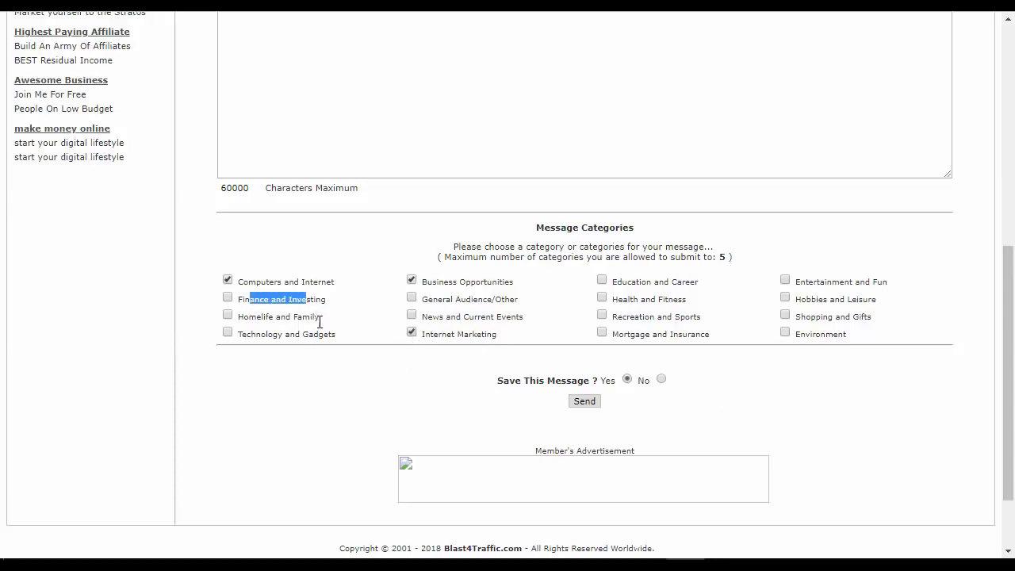
left_click(227, 298)
left_click(229, 336)
Double-check the ticked Business Opportunities, Computers and Internet, and Finance and Investing categories.
left_click_drag(483, 280, 432, 282)
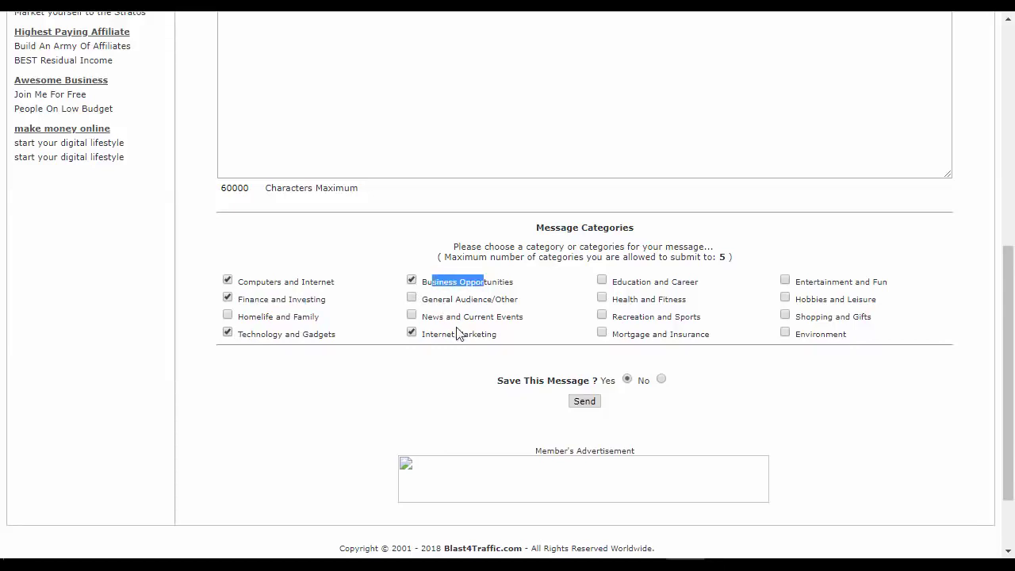
left_click(490, 289)
left_click_drag(480, 282, 440, 286)
left_click(316, 281)
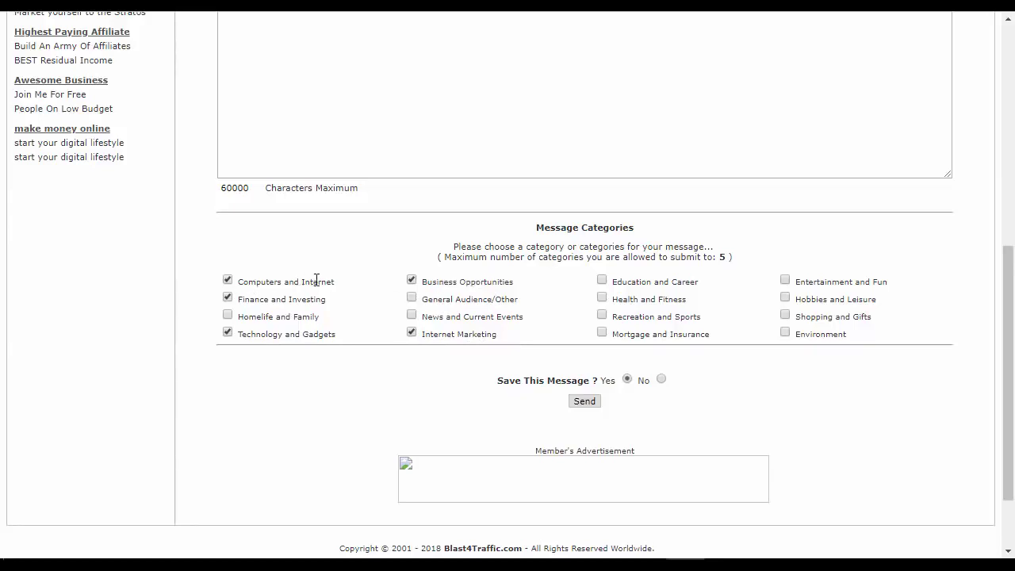
left_click_drag(317, 281, 239, 283)
left_click(309, 300)
left_click_drag(309, 300, 254, 300)
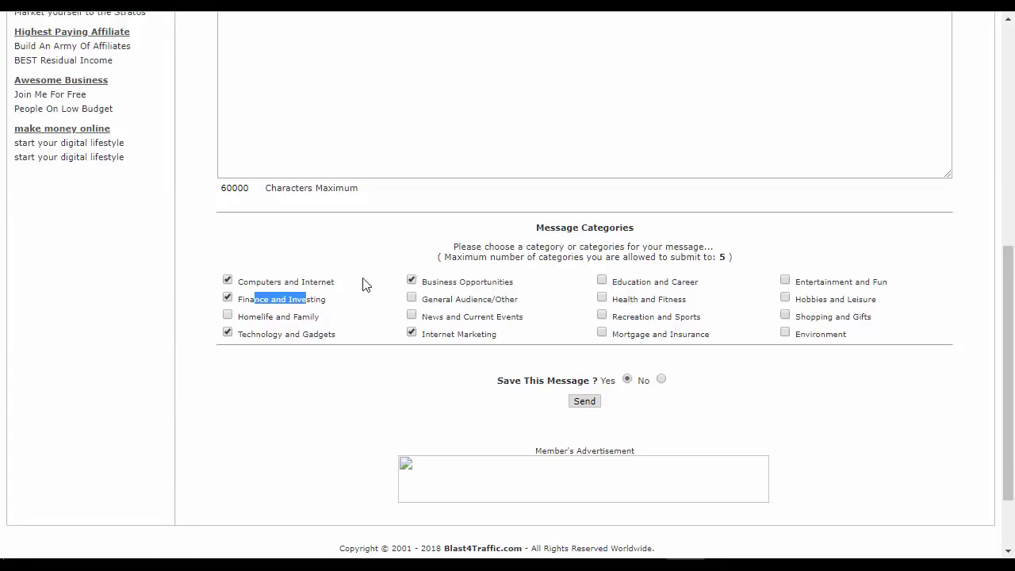
scroll(365, 286, "up", 1)
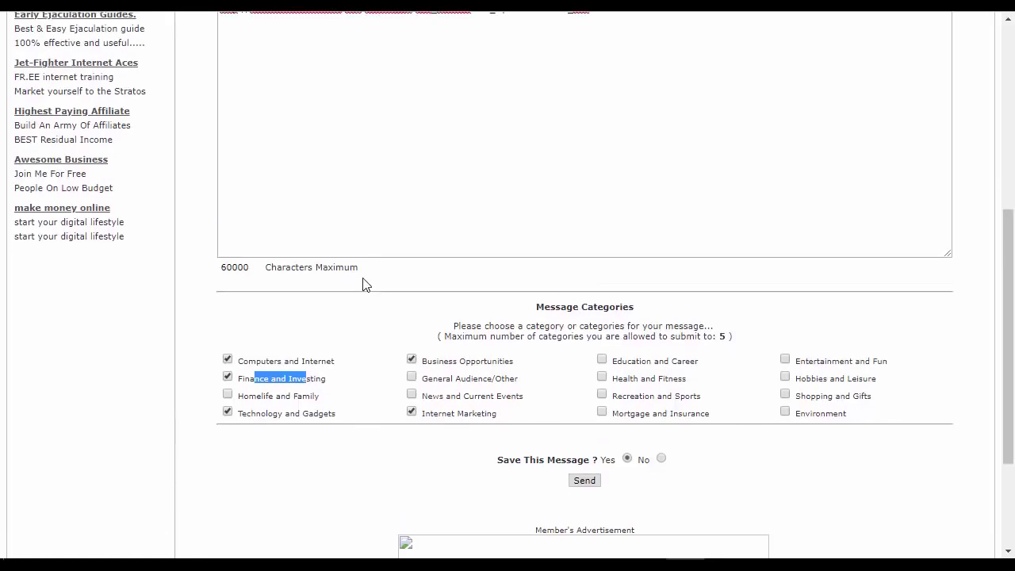
scroll(365, 285, "up", 1)
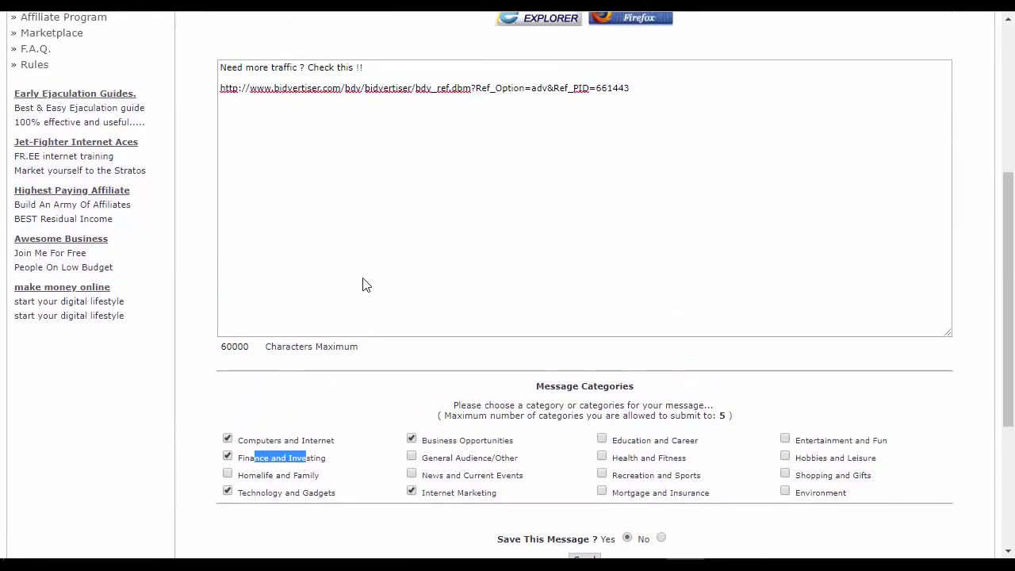
scroll(367, 286, "up", 1)
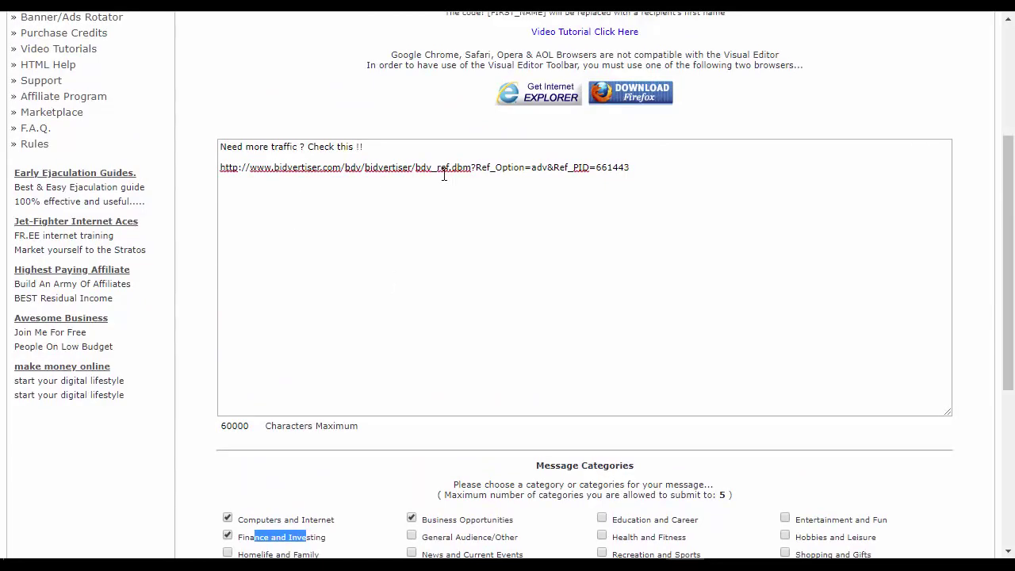
scroll(435, 254, "down", 3)
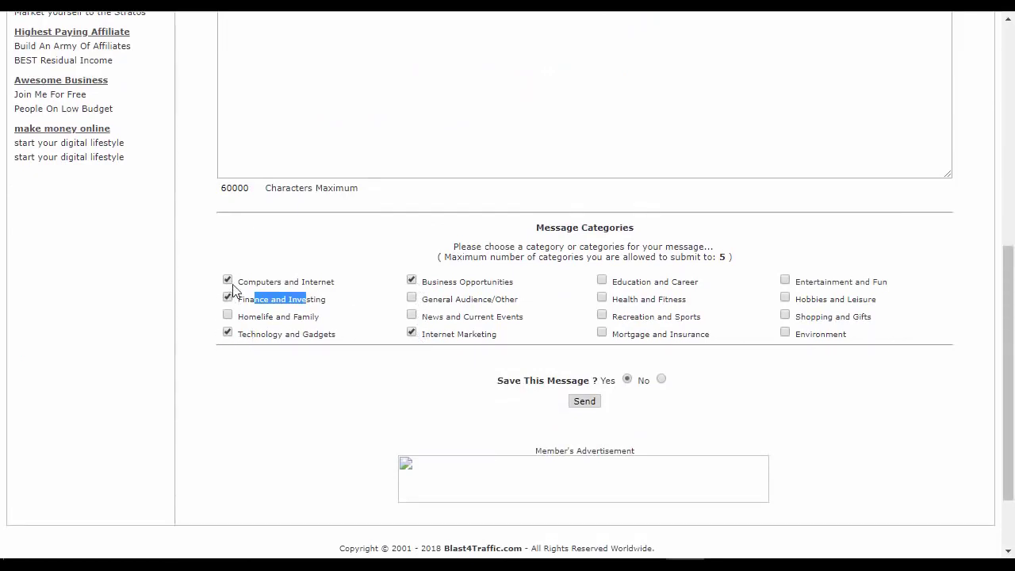
left_click(348, 244)
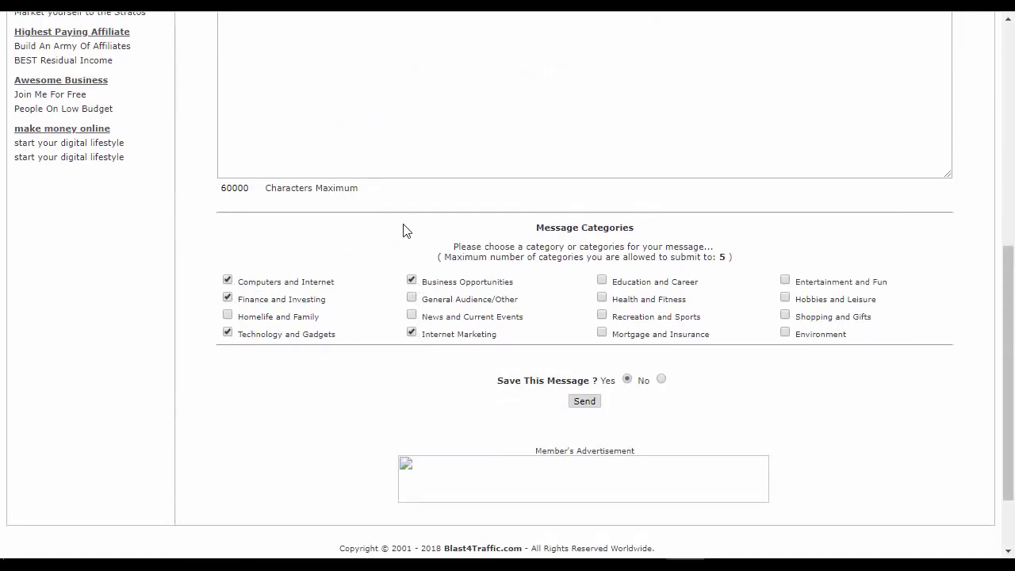
scroll(406, 218, "up", 4)
scroll(406, 218, "up", 2)
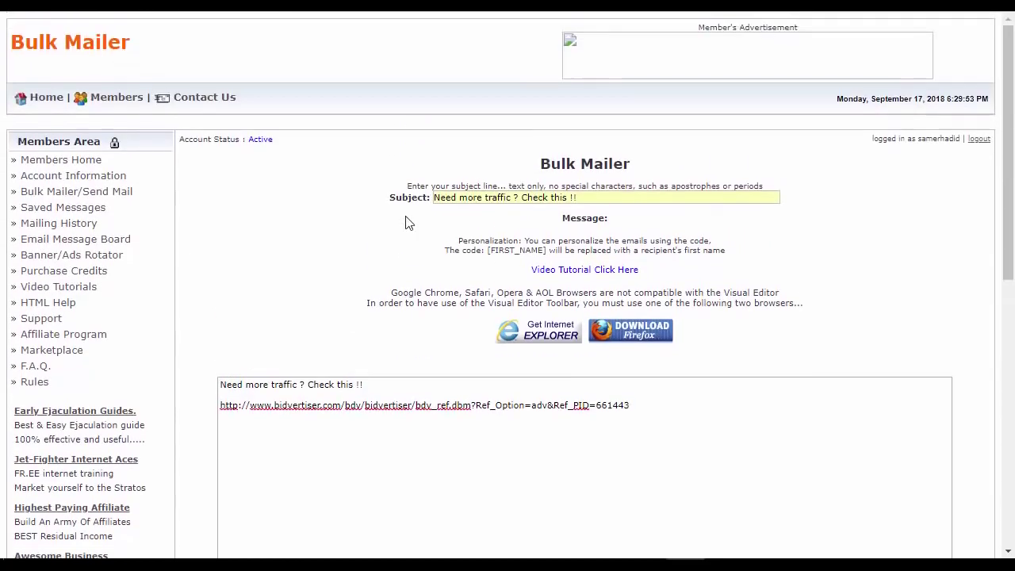
scroll(406, 220, "down", 1)
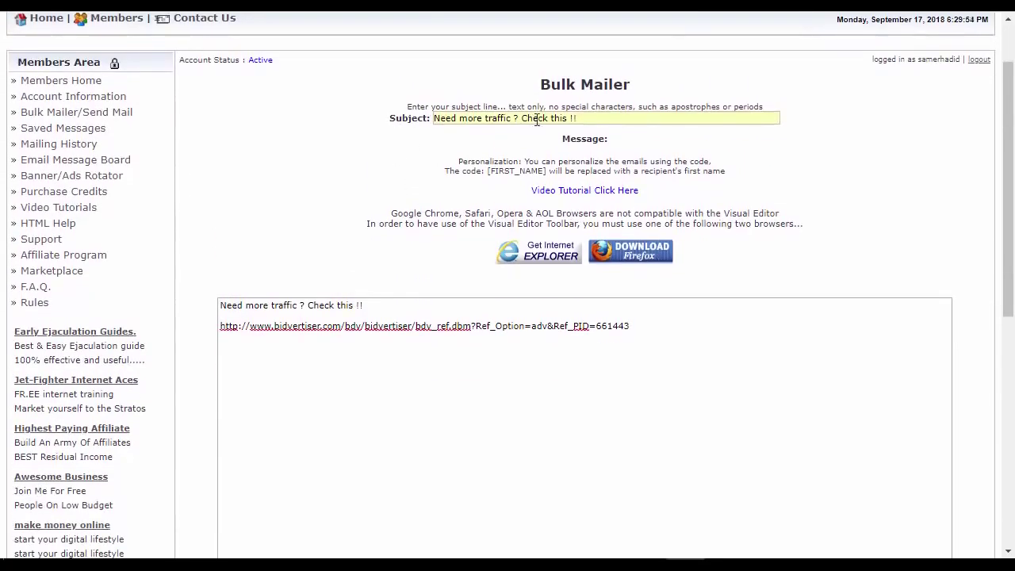
left_click(599, 118)
left_click(351, 127)
scroll(305, 194, "down", 2)
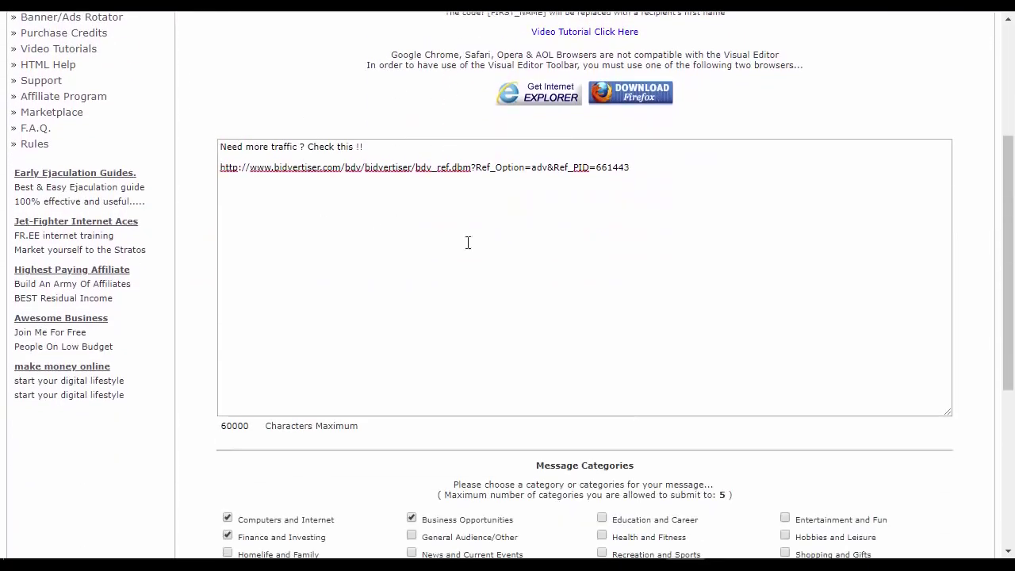
scroll(482, 245, "down", 2)
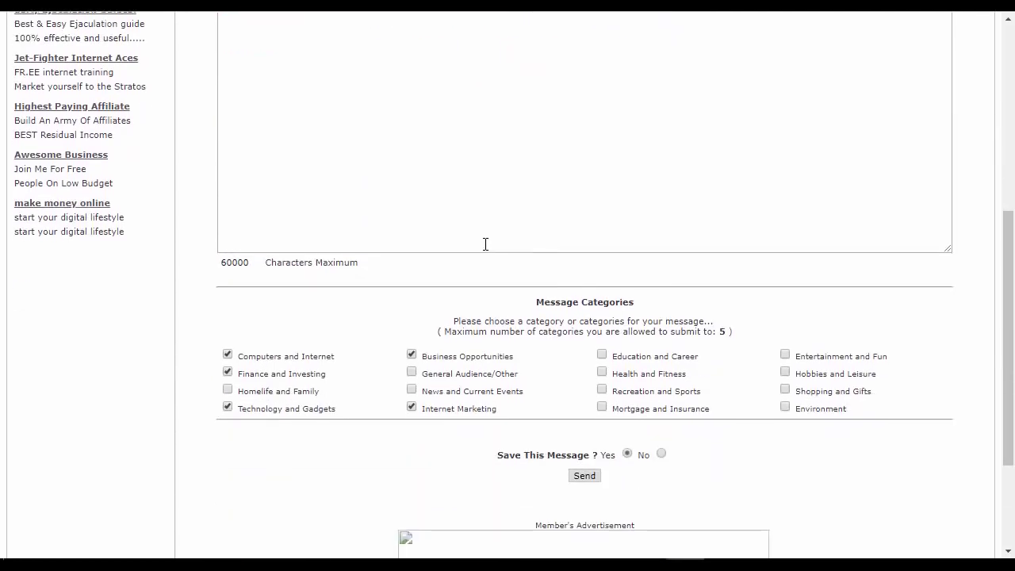
scroll(484, 243, "down", 2)
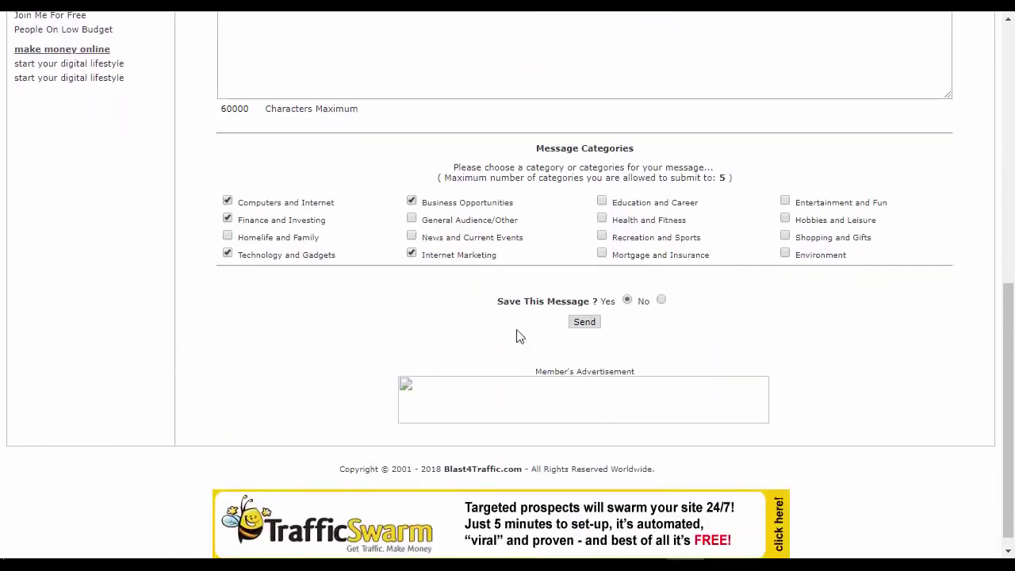
Send the Bidvertiser referral message to the full database and confirm the 'Mailing Complete' message.
left_click(584, 323)
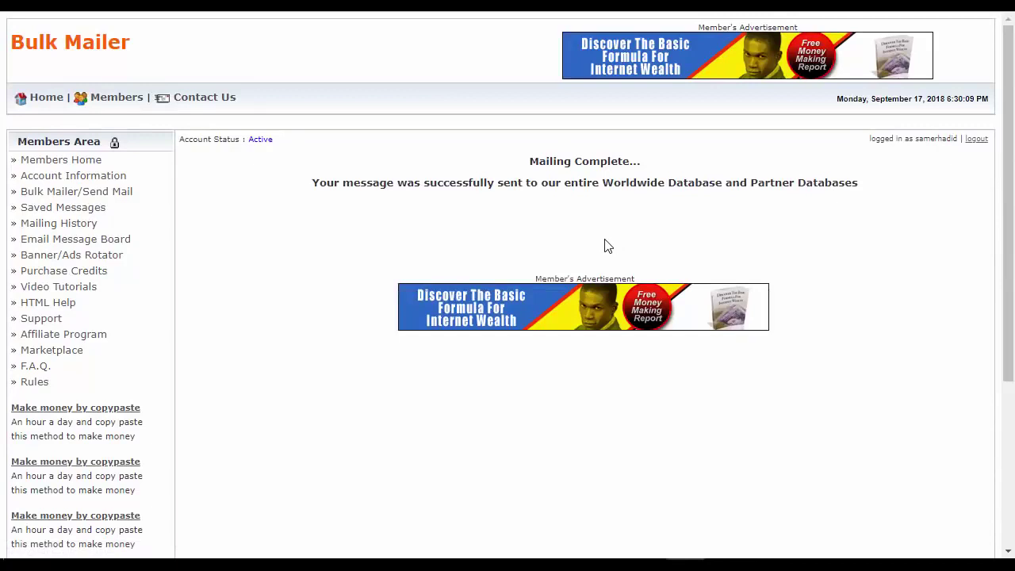
left_click_drag(528, 161, 640, 163)
left_click(470, 211)
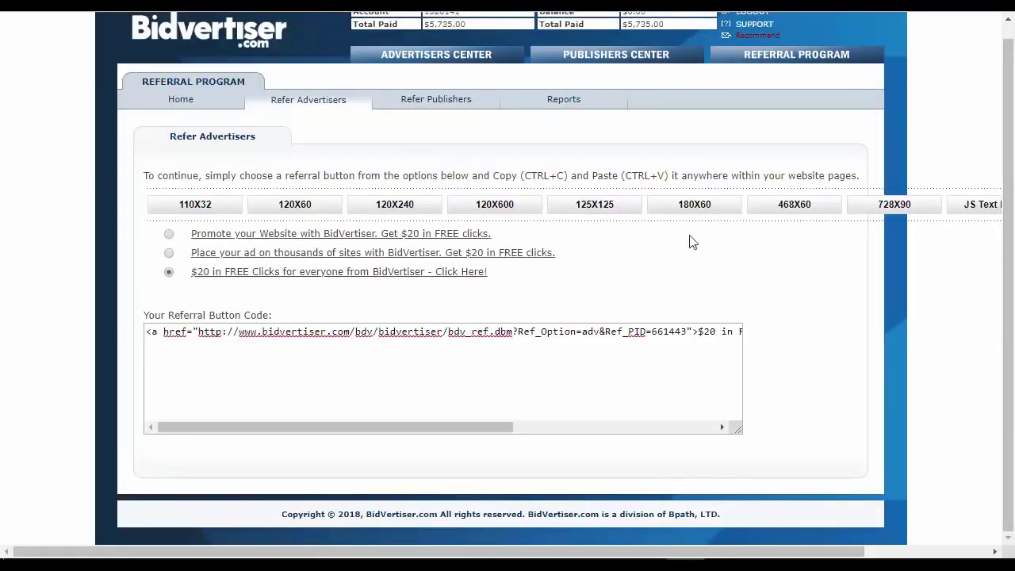
scroll(708, 244, "up", 1)
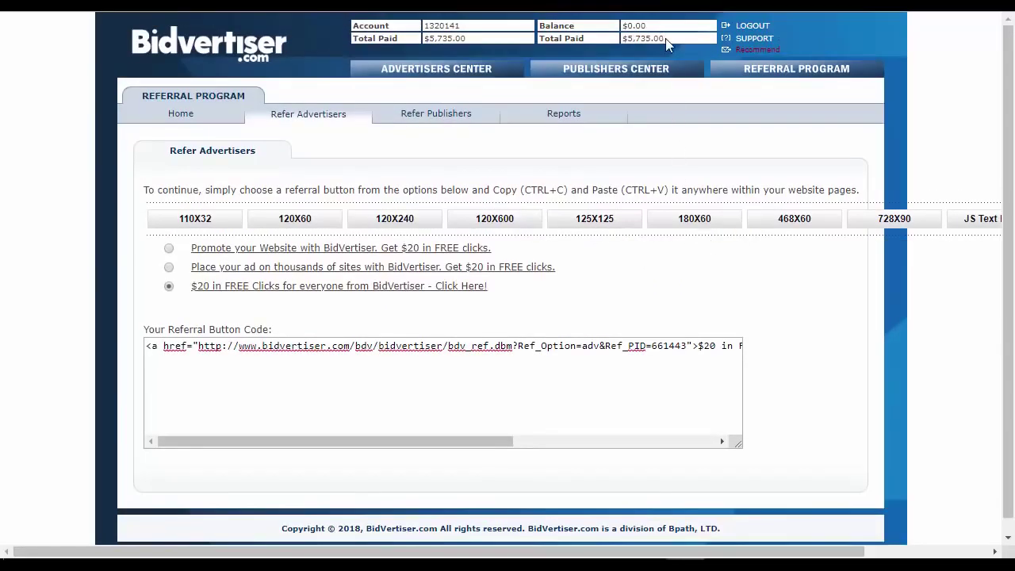
left_click_drag(665, 38, 620, 39)
left_click(633, 140)
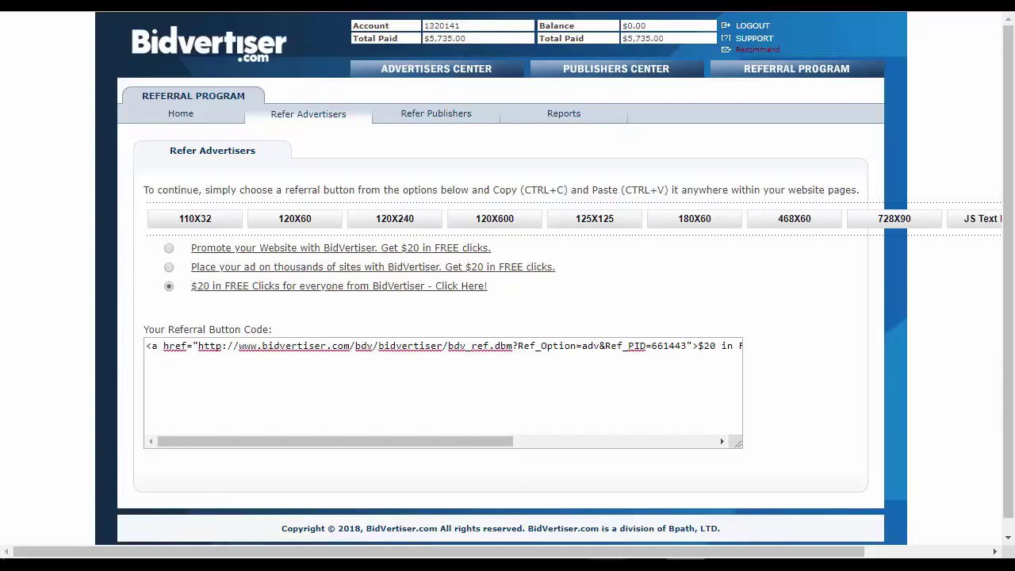